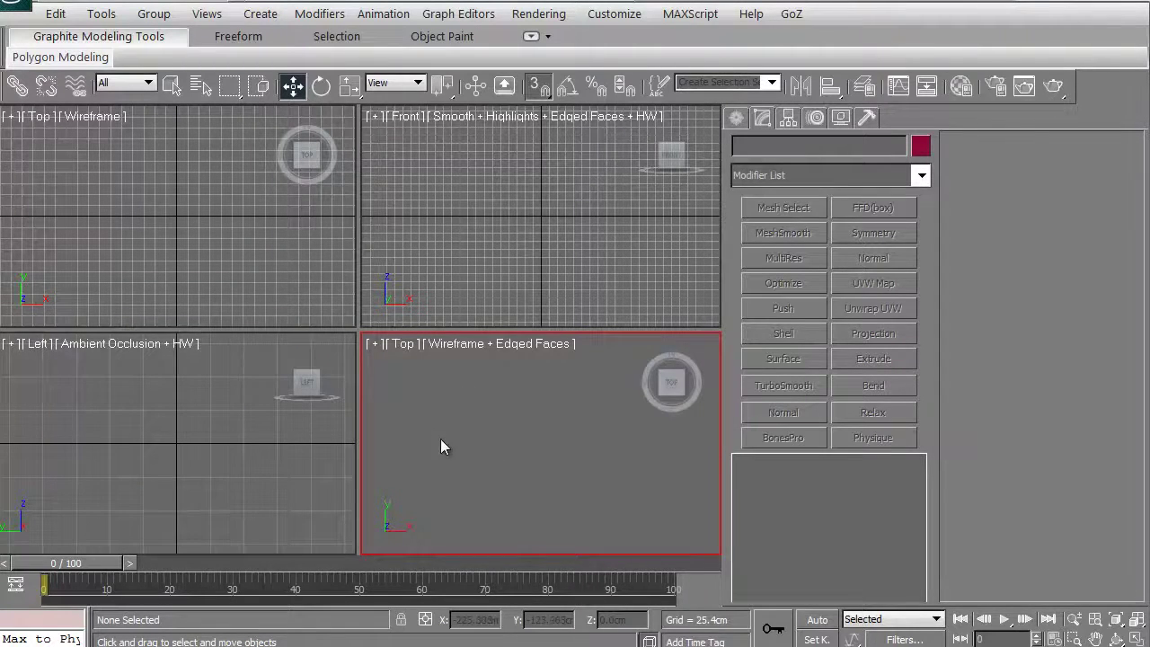
# Step: Switch the active Top viewport that shows no grid to Perspective and orbit it to an angled view of the home grid
pyautogui.press('p')
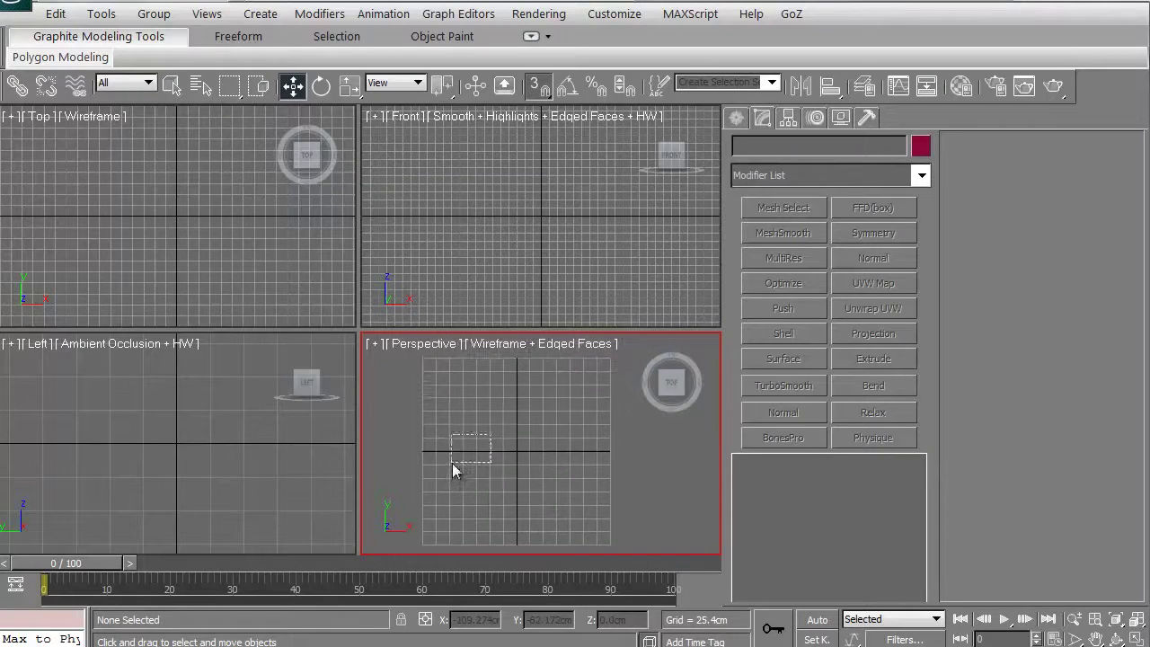
pyautogui.moveTo(452, 463); pyautogui.dragTo(452, 463)
pyautogui.moveTo(488, 479); pyautogui.dragTo(478, 469, button='middle')
pyautogui.hotkey('ctrl', 'r')
pyautogui.moveTo(482, 462); pyautogui.dragTo(485, 370)
pyautogui.moveTo(516, 440); pyautogui.dragTo(562, 433)
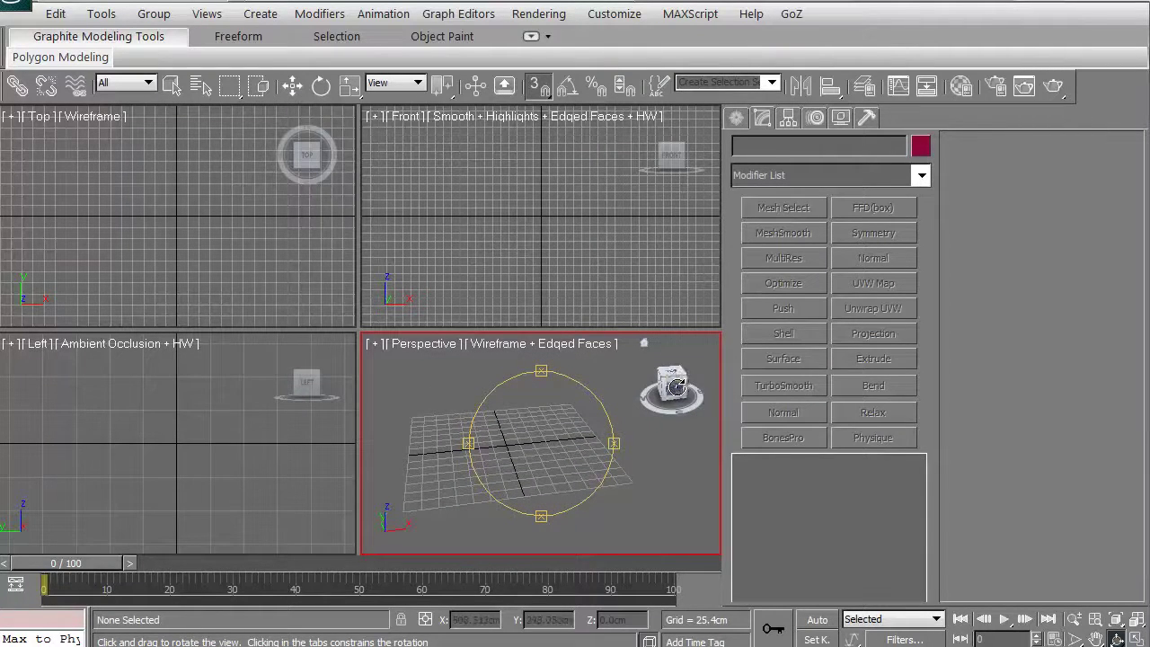
pyautogui.click(664, 379)
pyautogui.moveTo(661, 373)
pyautogui.mouseDown()
pyautogui.moveTo(611, 398)
pyautogui.moveTo(667, 390)
pyautogui.mouseUp()
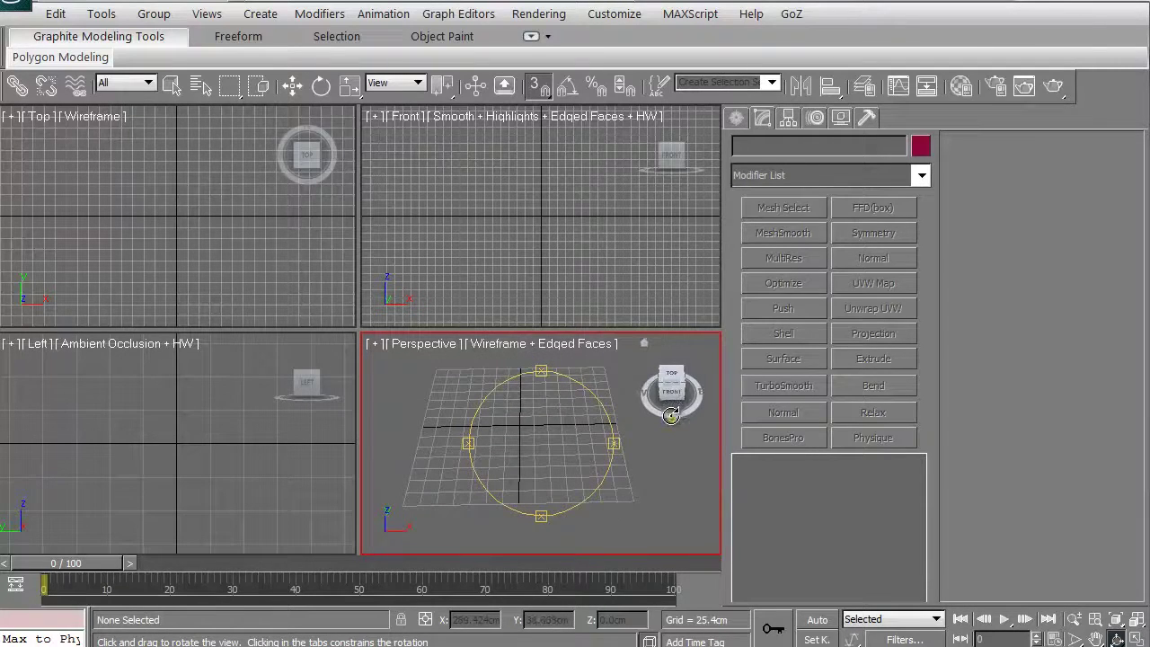
pyautogui.moveTo(668, 392)
pyautogui.mouseDown()
pyautogui.moveTo(389, 413)
pyautogui.moveTo(710, 426)
pyautogui.moveTo(665, 421)
pyautogui.moveTo(672, 370)
pyautogui.moveTo(674, 383)
pyautogui.mouseUp()
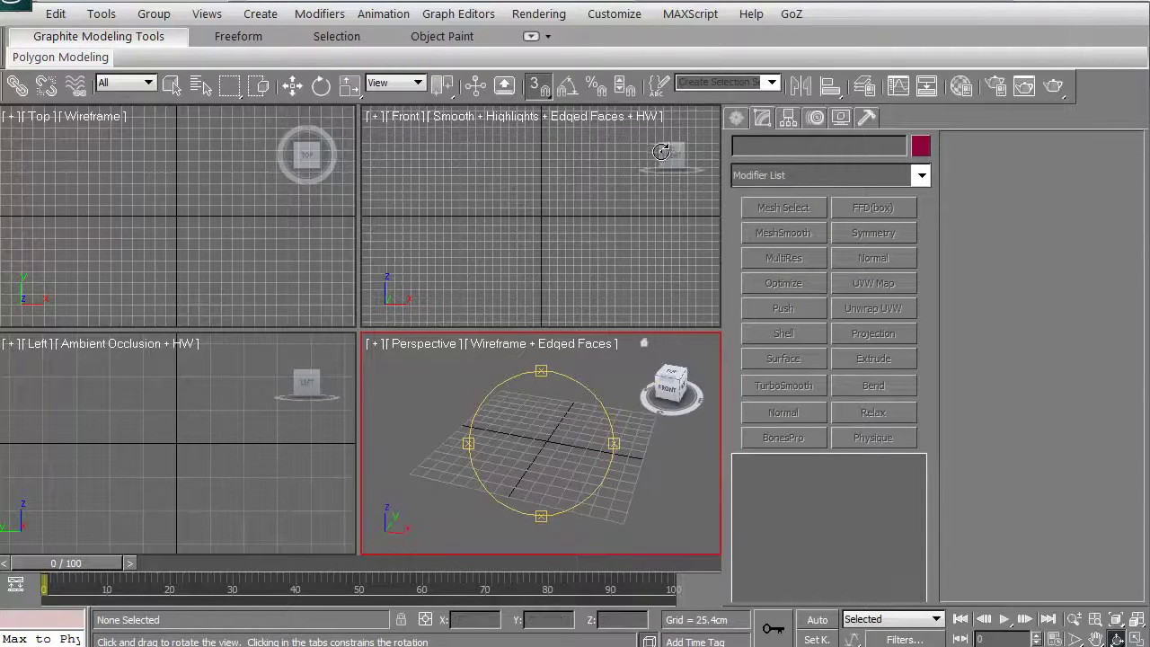
# Step: Try orbiting the Front viewport off its axis, and restore its front orientation
pyautogui.moveTo(663, 151)
pyautogui.mouseDown()
pyautogui.moveTo(650, 171)
pyautogui.moveTo(684, 166)
pyautogui.moveTo(636, 154)
pyautogui.moveTo(645, 148)
pyautogui.mouseUp()
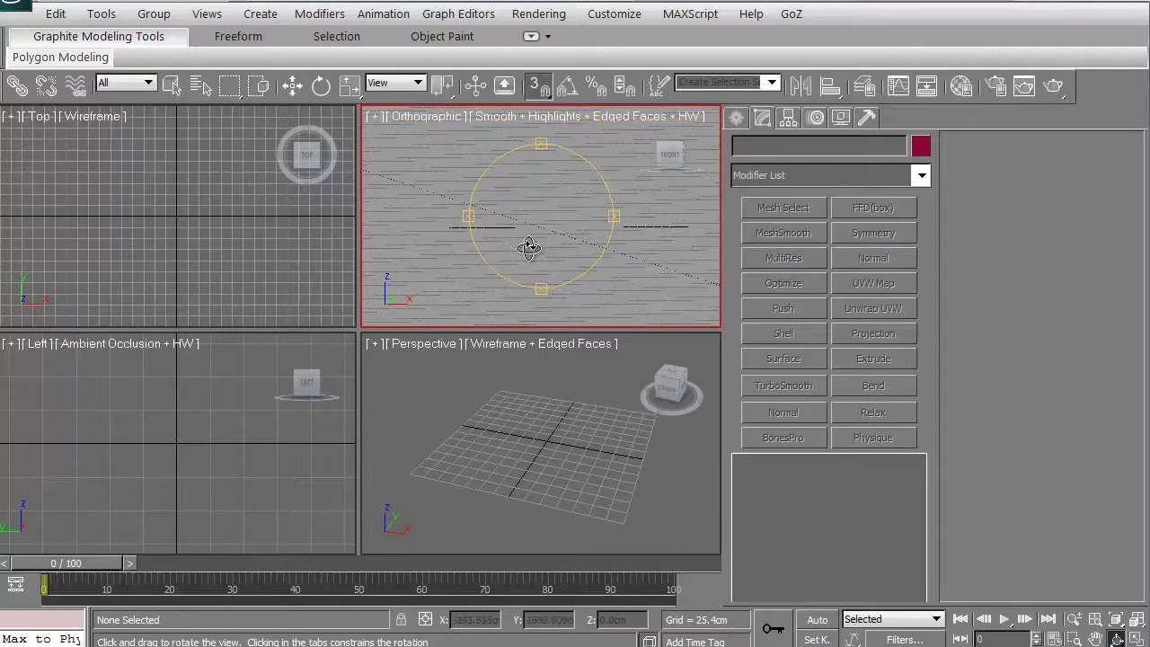
pyautogui.moveTo(526, 246); pyautogui.dragTo(528, 248)
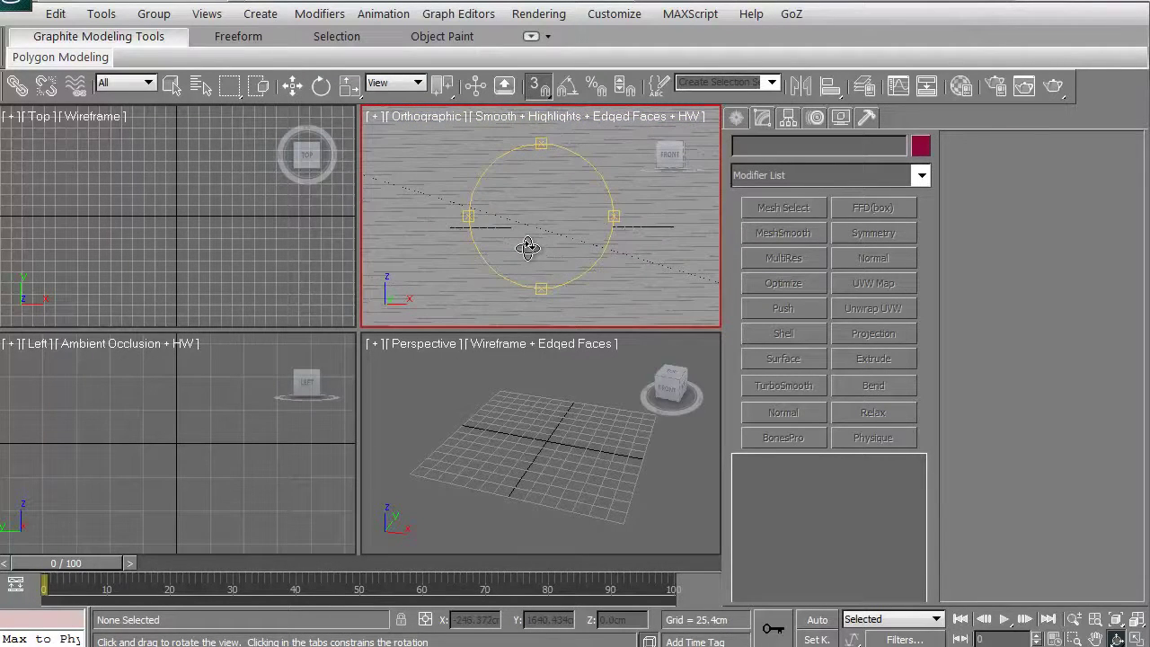
pyautogui.press('f')
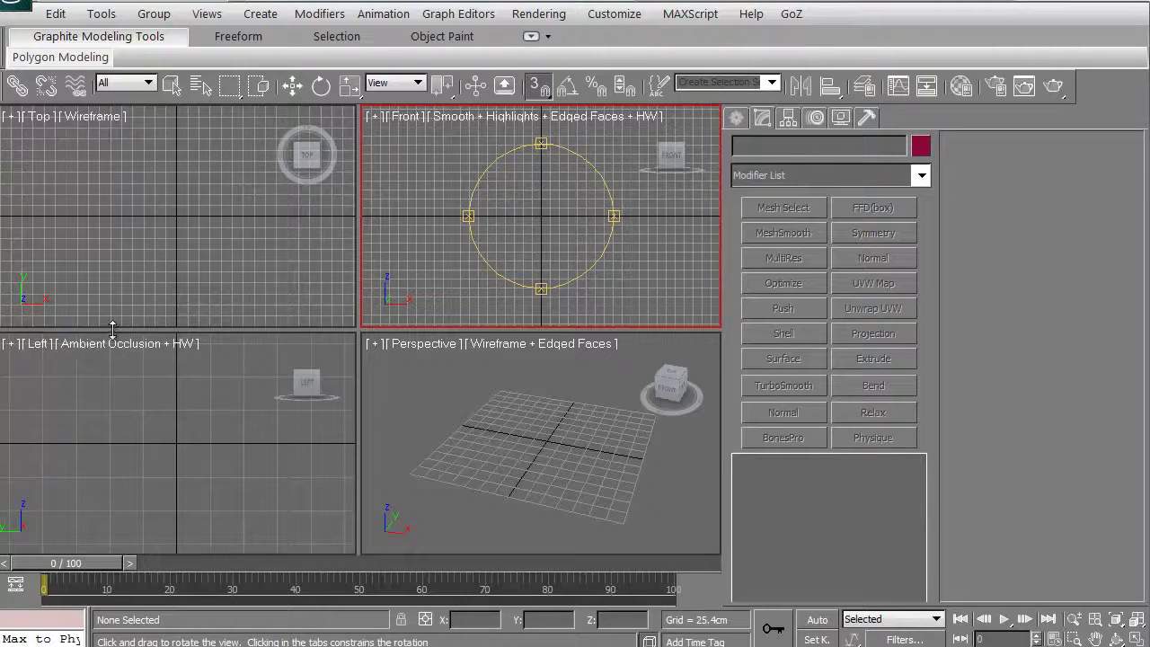
# Step: Review the available creation, modifier, hierarchy, motion, display and utility tools
pyautogui.moveTo(458, 452); pyautogui.dragTo(580, 455)
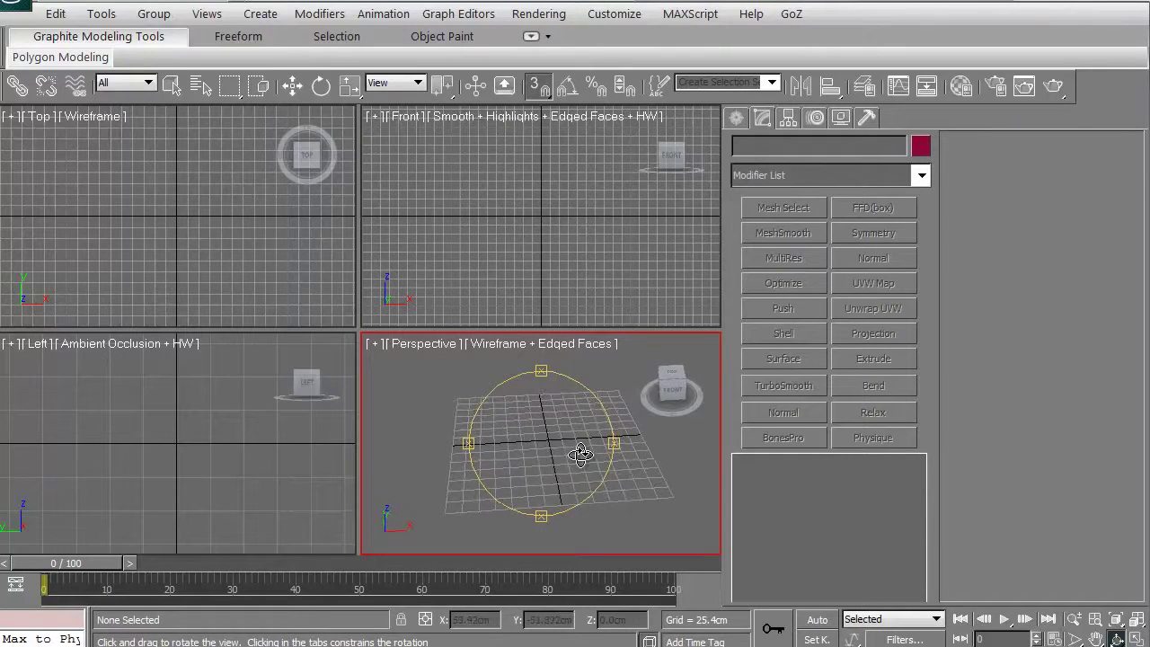
pyautogui.click(737, 119)
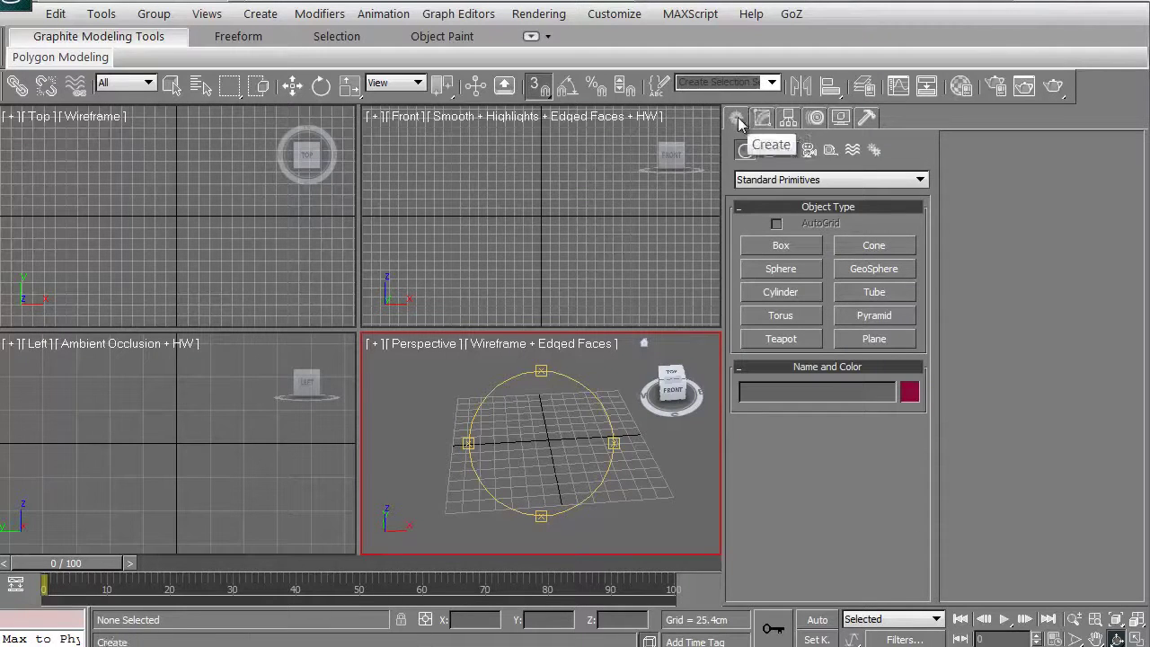
pyautogui.click(764, 120)
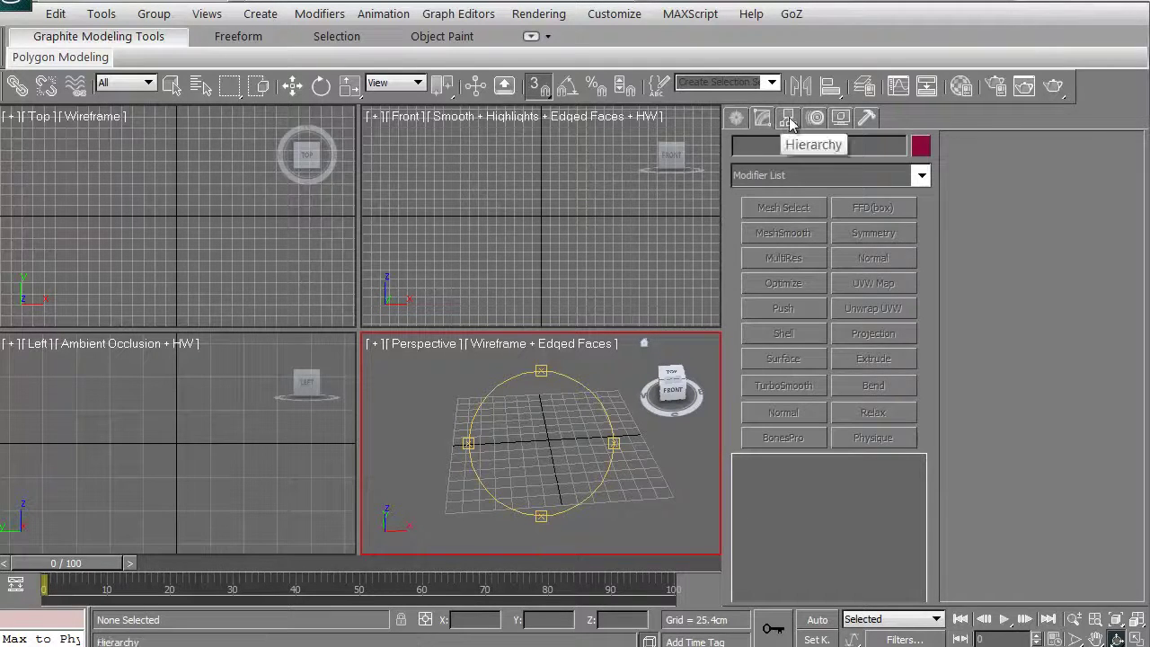
pyautogui.click(788, 121)
pyautogui.click(816, 117)
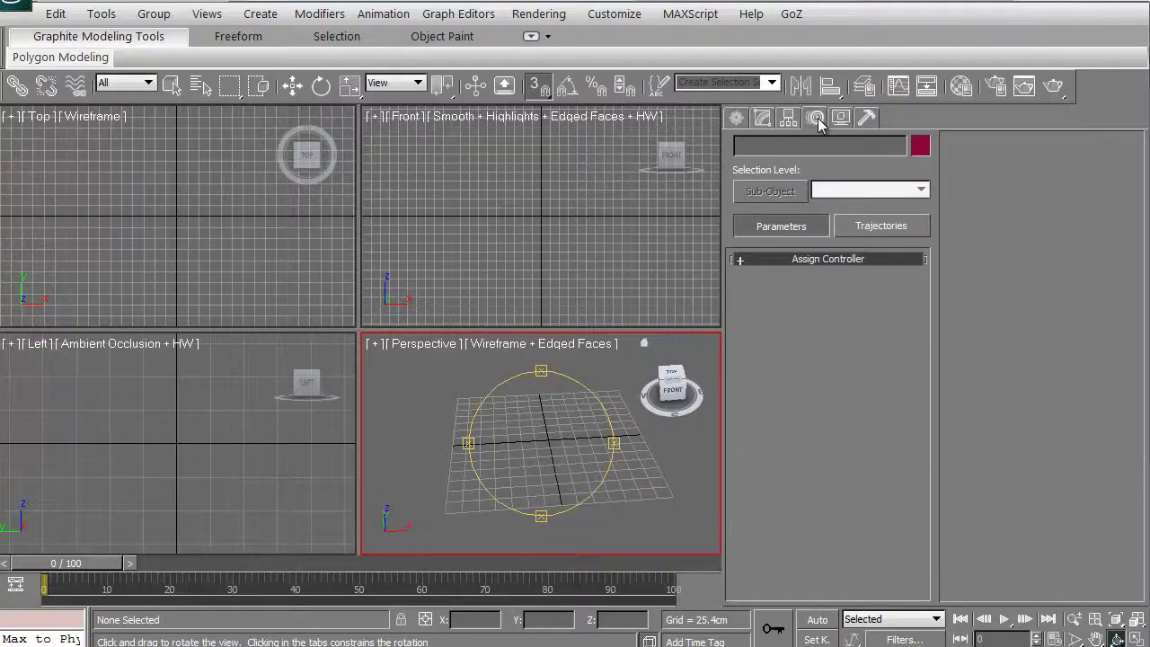
pyautogui.click(839, 122)
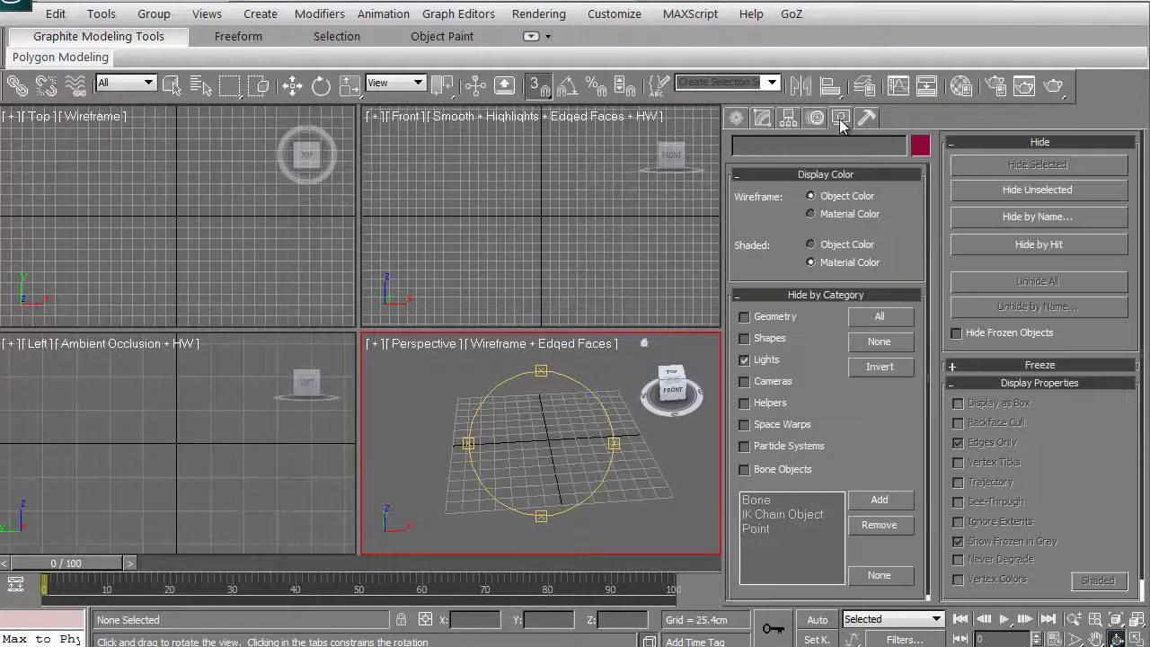
pyautogui.click(868, 123)
# Step: Examine the standard primitives, modifier list, pivot adjustments, motion options, display settings and the Resource Collector utility's parameters
pyautogui.click(735, 120)
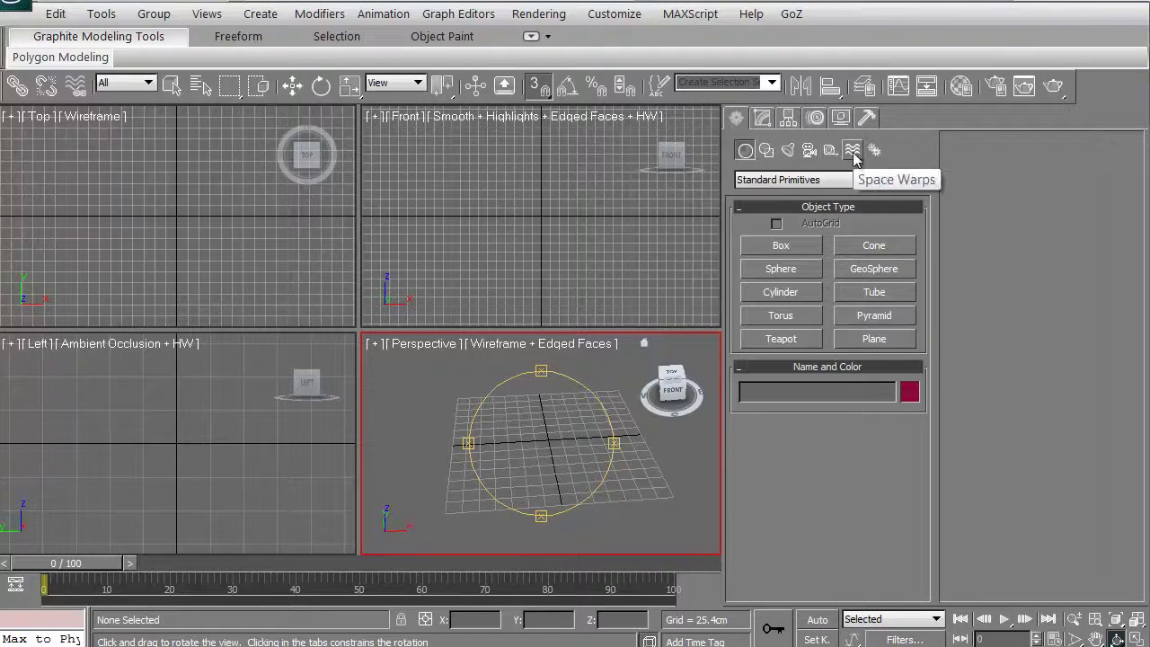
pyautogui.click(761, 123)
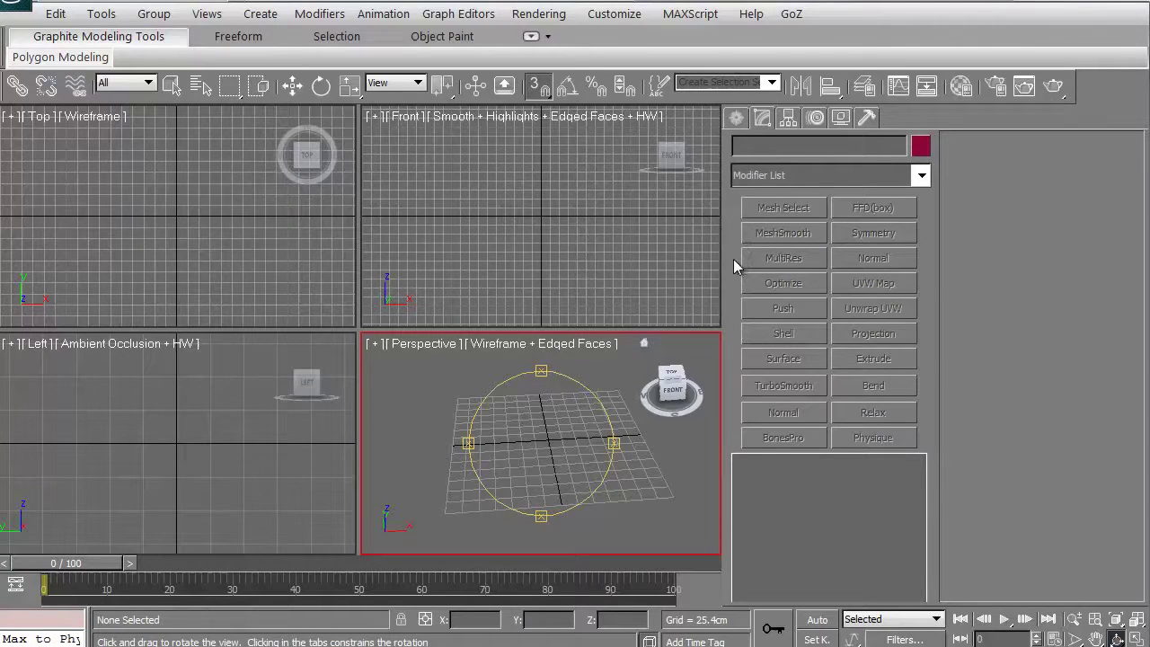
pyautogui.click(788, 120)
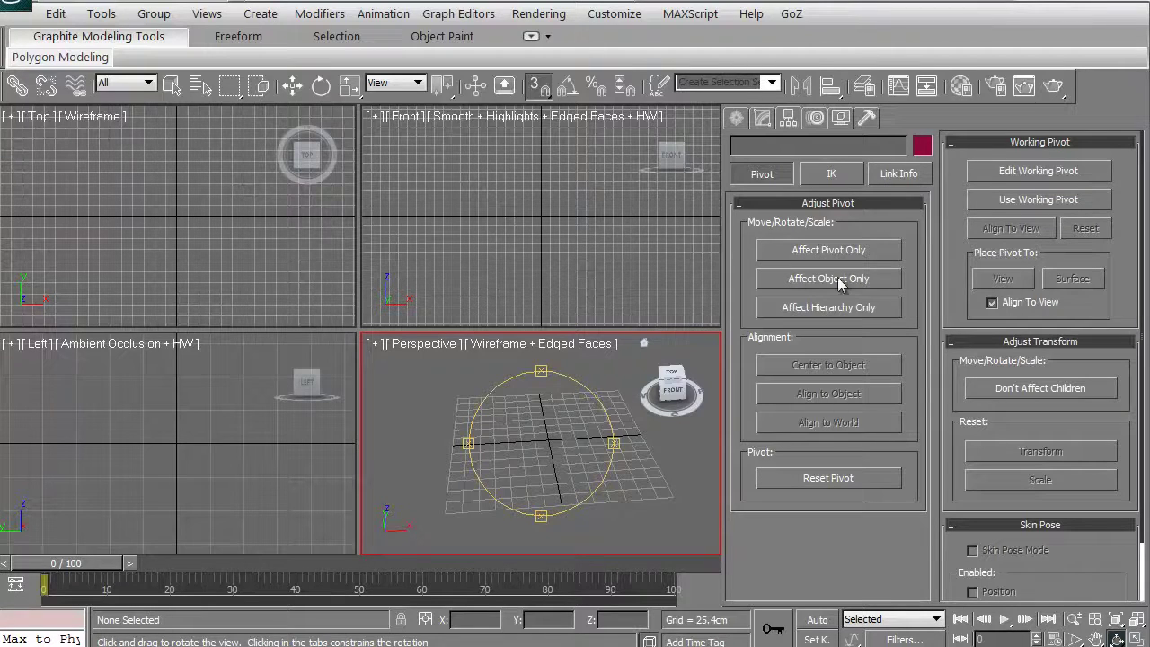
pyautogui.click(816, 118)
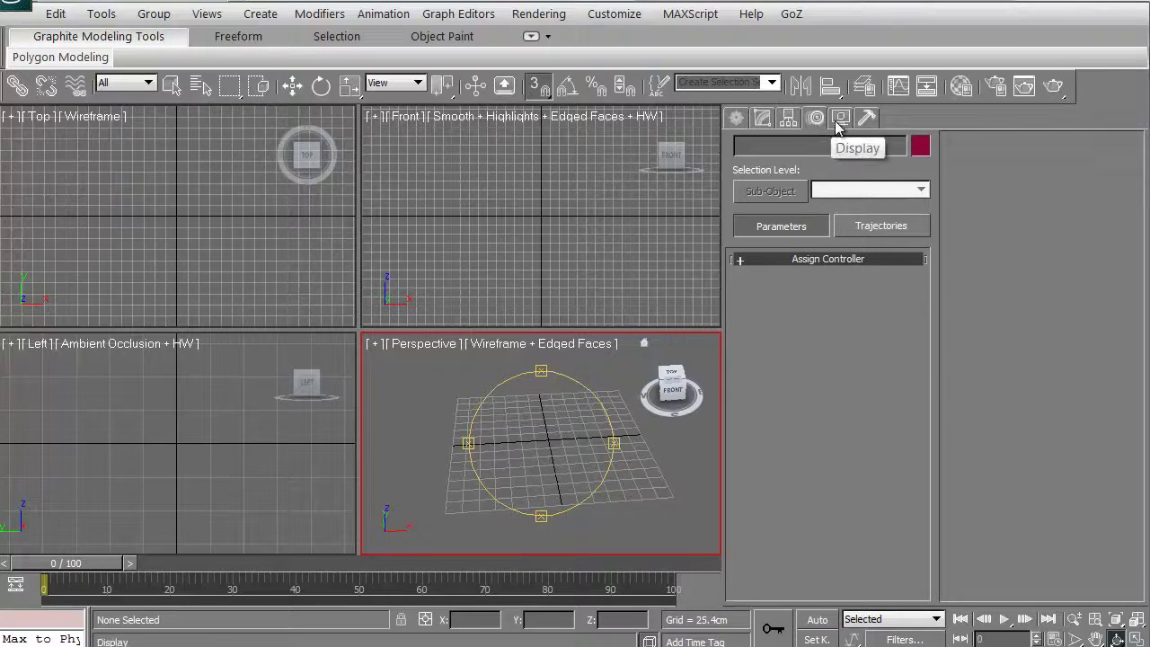
pyautogui.click(838, 124)
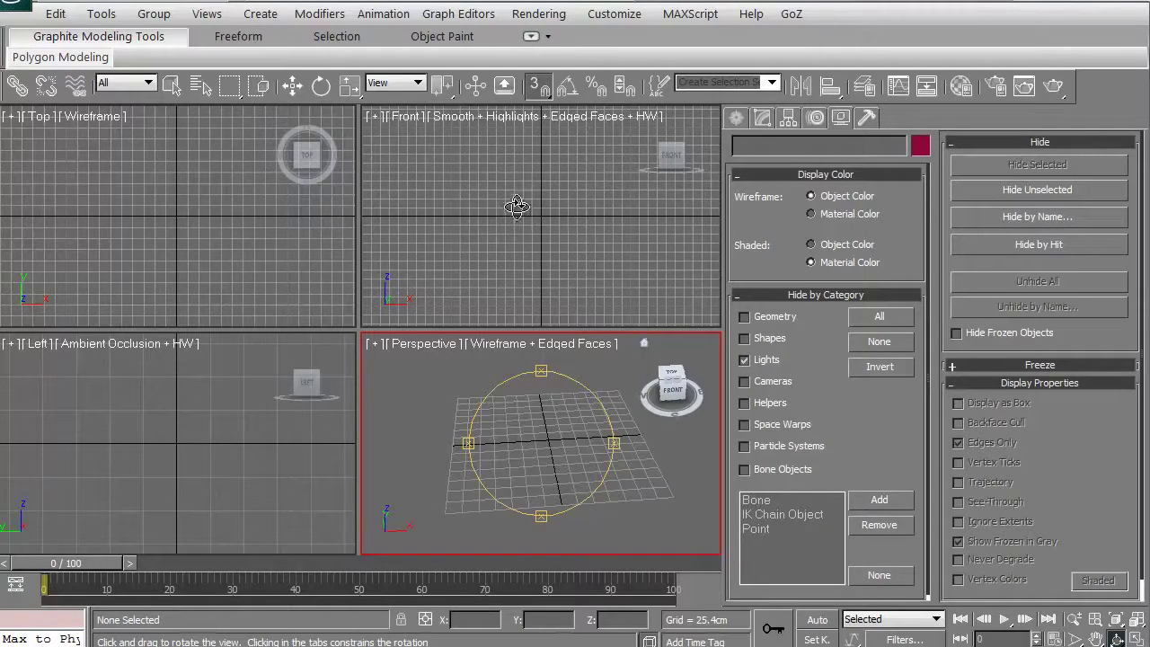
pyautogui.click(866, 121)
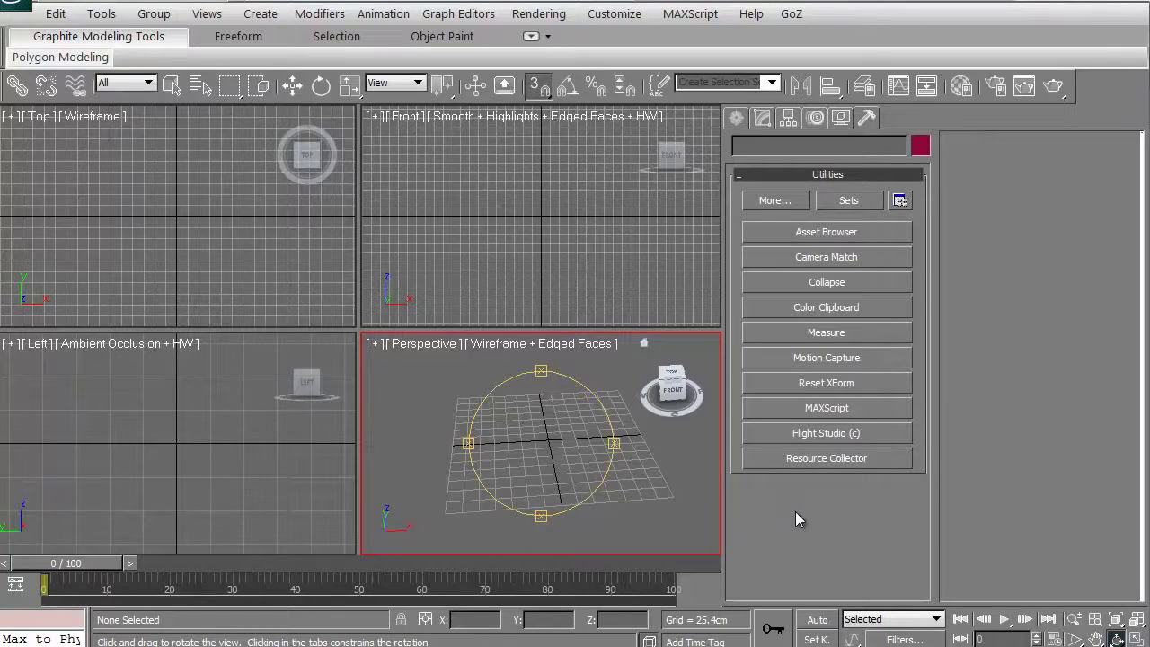
pyautogui.click(818, 461)
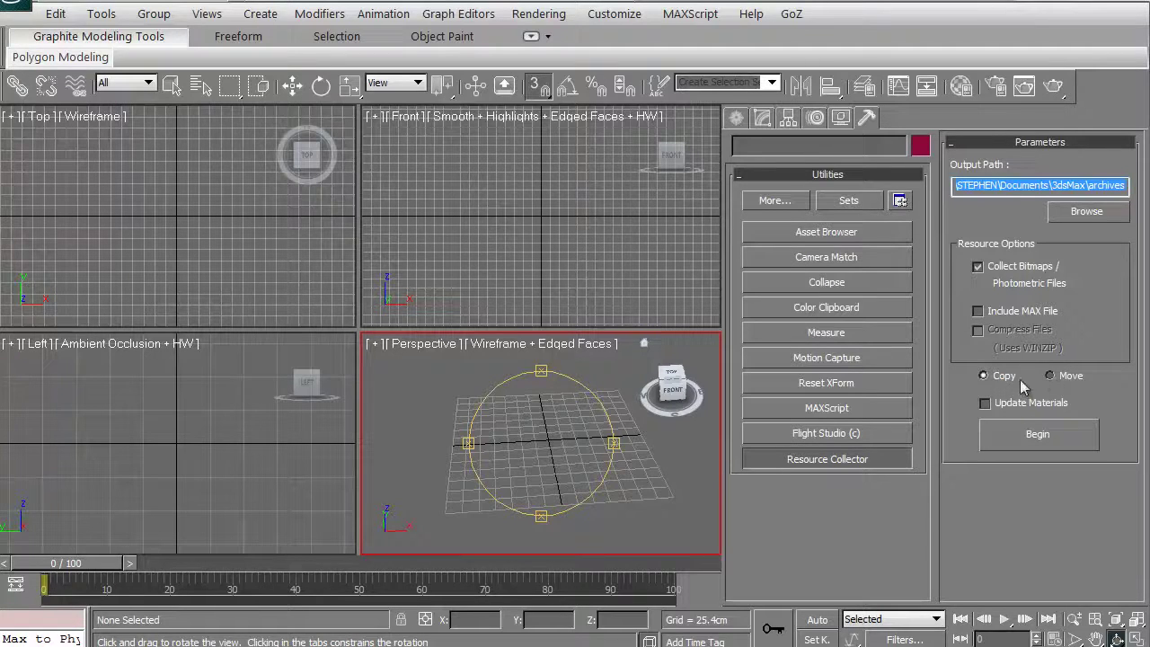
# Step: Create a standard primitive sphere with a radius of about 144.5 cm, centred on the origin in the Top viewport
pyautogui.click(733, 117)
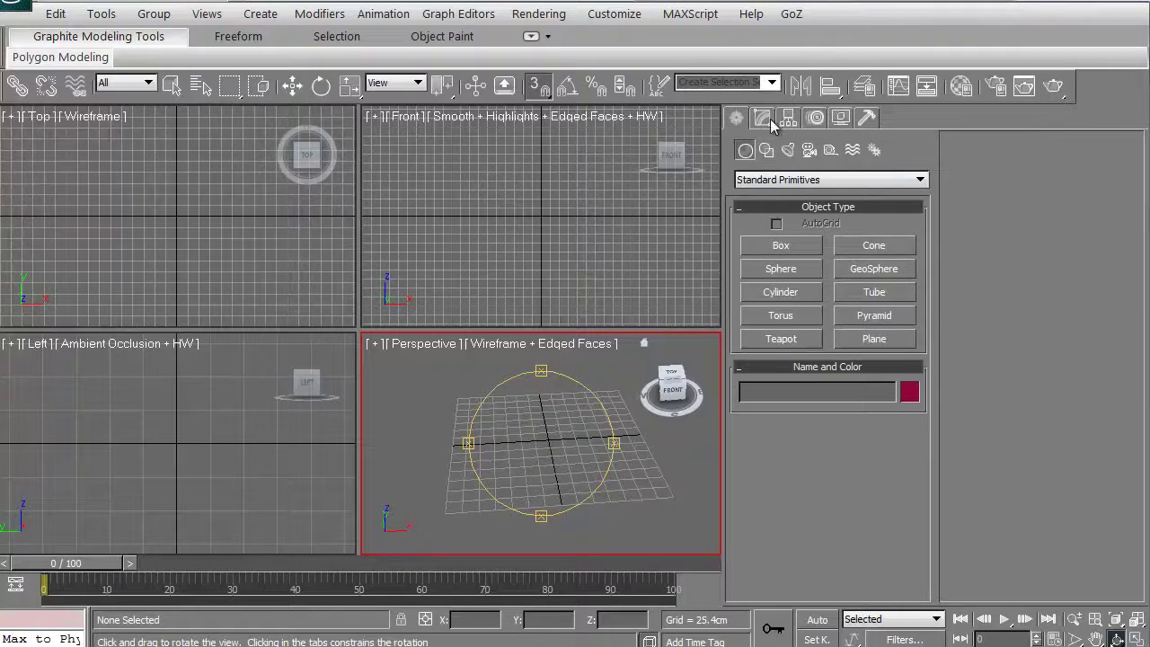
pyautogui.click(778, 268)
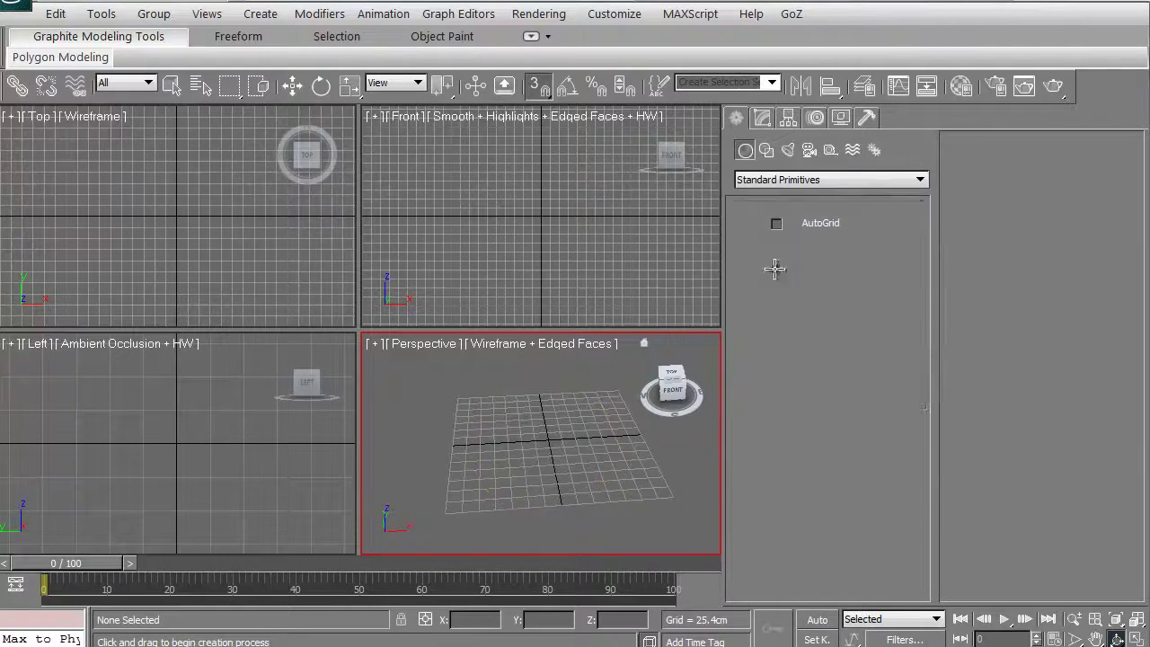
pyautogui.moveTo(176, 214); pyautogui.dragTo(225, 260)
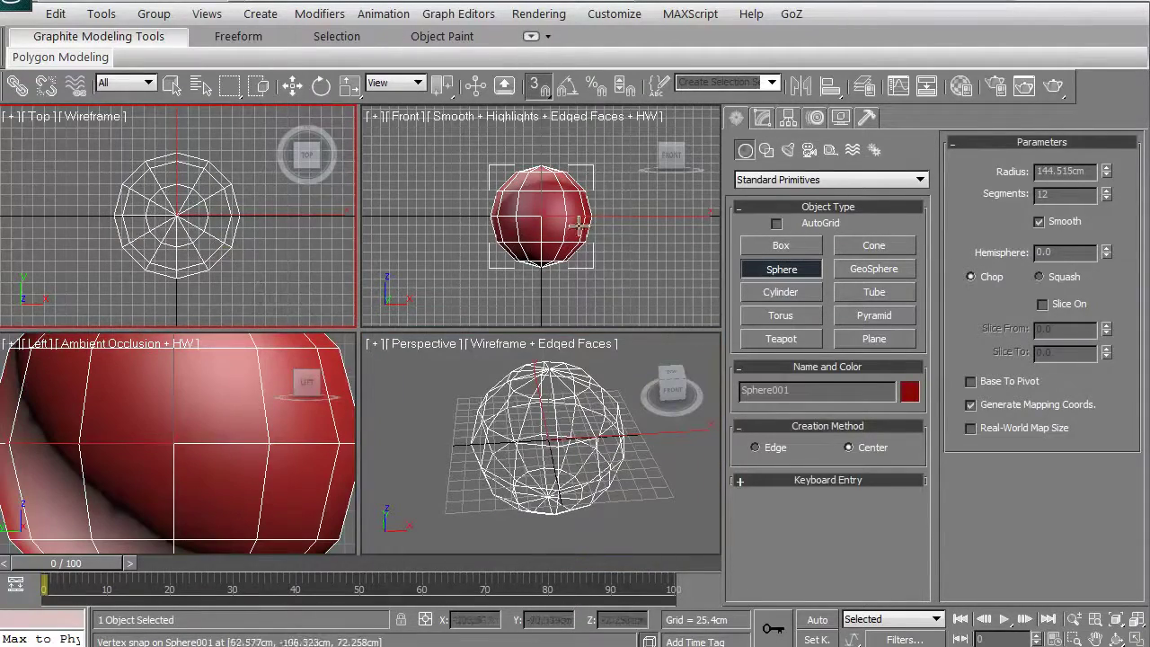
# Step: Maximize the Perspective viewport, display the sphere shaded with edged faces off, and orbit around it
pyautogui.moveTo(516, 438)
pyautogui.mouseDown(button='middle')
pyautogui.moveTo(476, 429)
pyautogui.moveTo(505, 438)
pyautogui.mouseUp(button='middle')
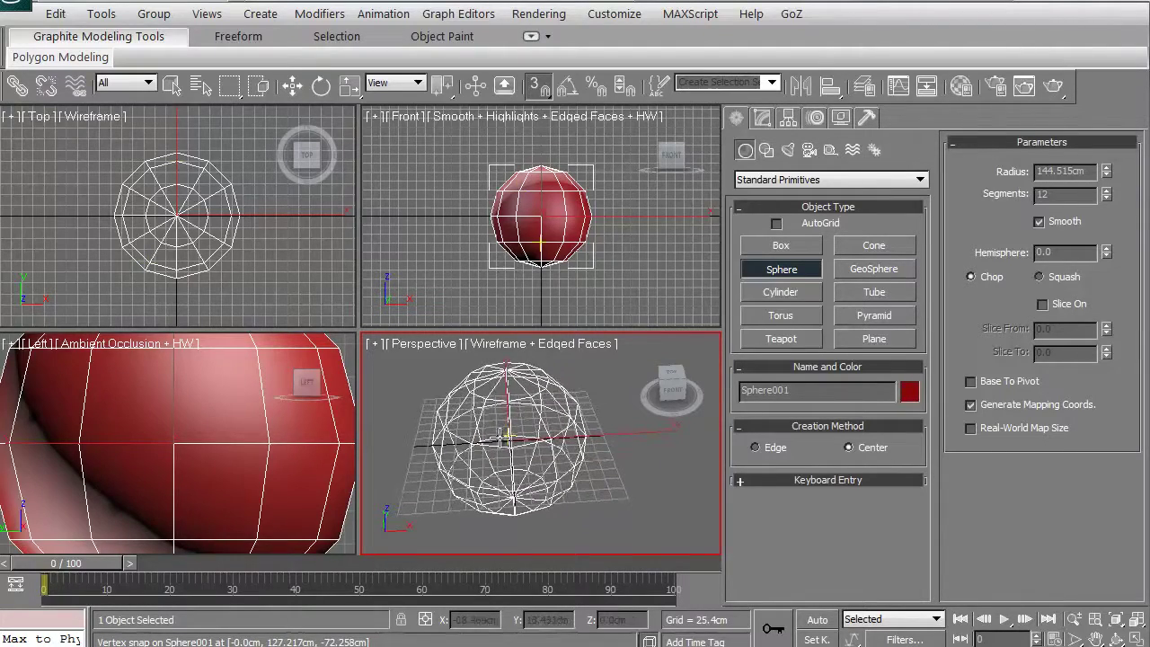
pyautogui.hotkey('alt', 'w')
pyautogui.moveTo(362, 441)
pyautogui.mouseDown(button='middle')
pyautogui.moveTo(318, 393)
pyautogui.moveTo(360, 409)
pyautogui.moveTo(362, 423)
pyautogui.mouseUp(button='middle')
pyautogui.press('F4')
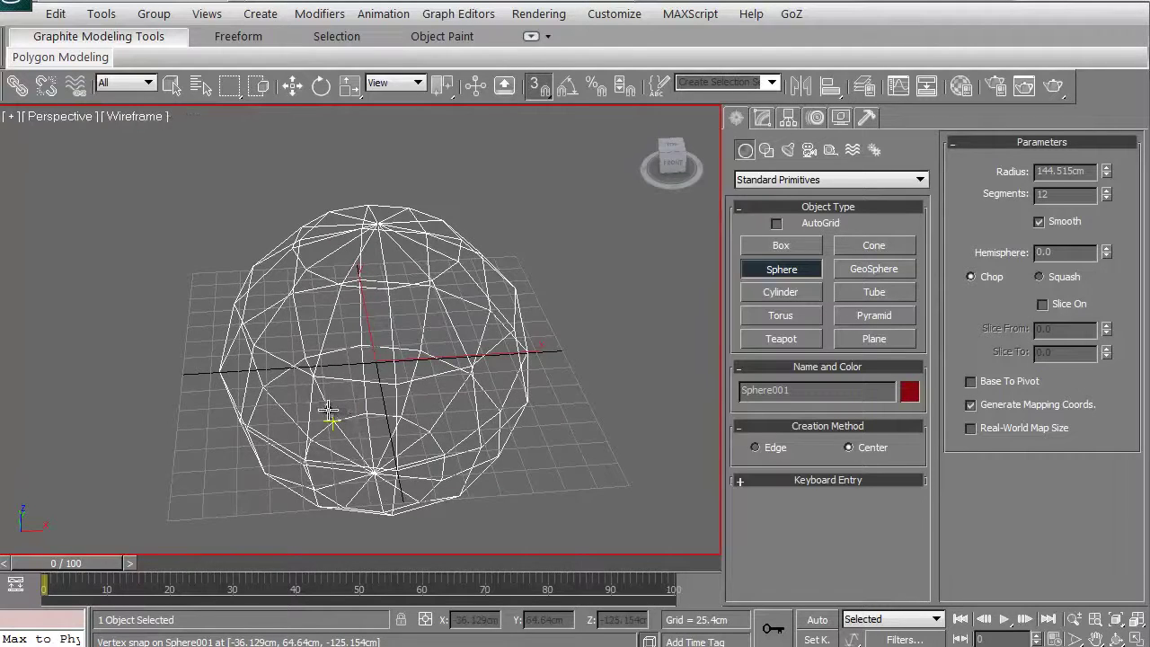
pyautogui.press('F3')
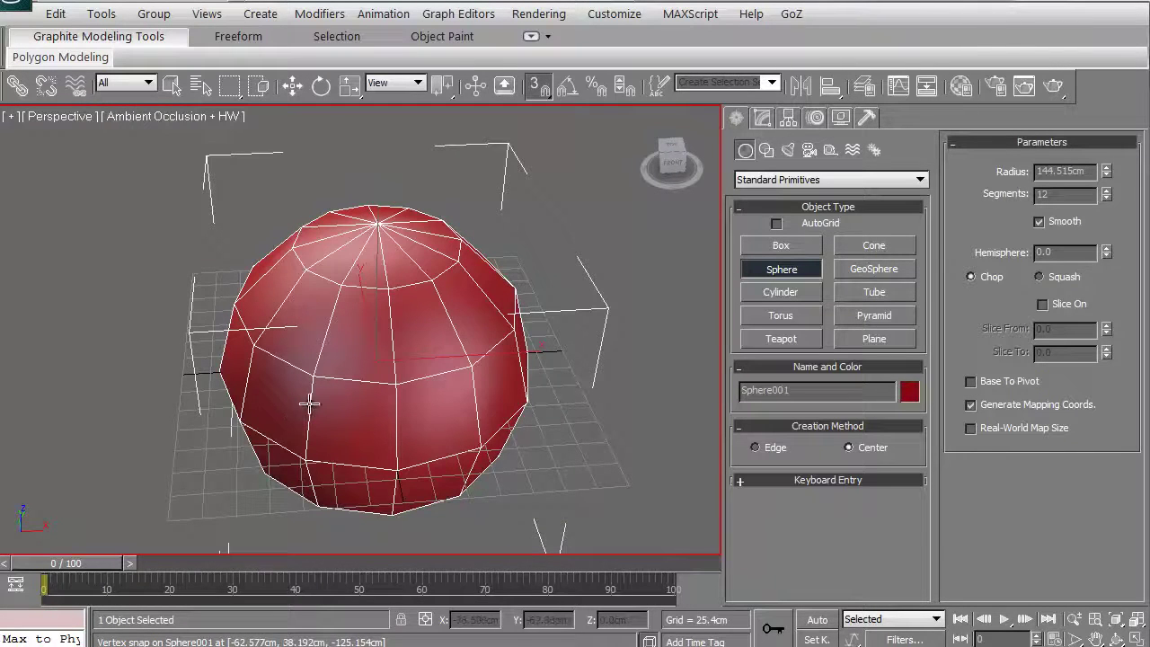
pyautogui.hotkey('ctrl', 'r')
pyautogui.moveTo(346, 403); pyautogui.dragTo(368, 342)
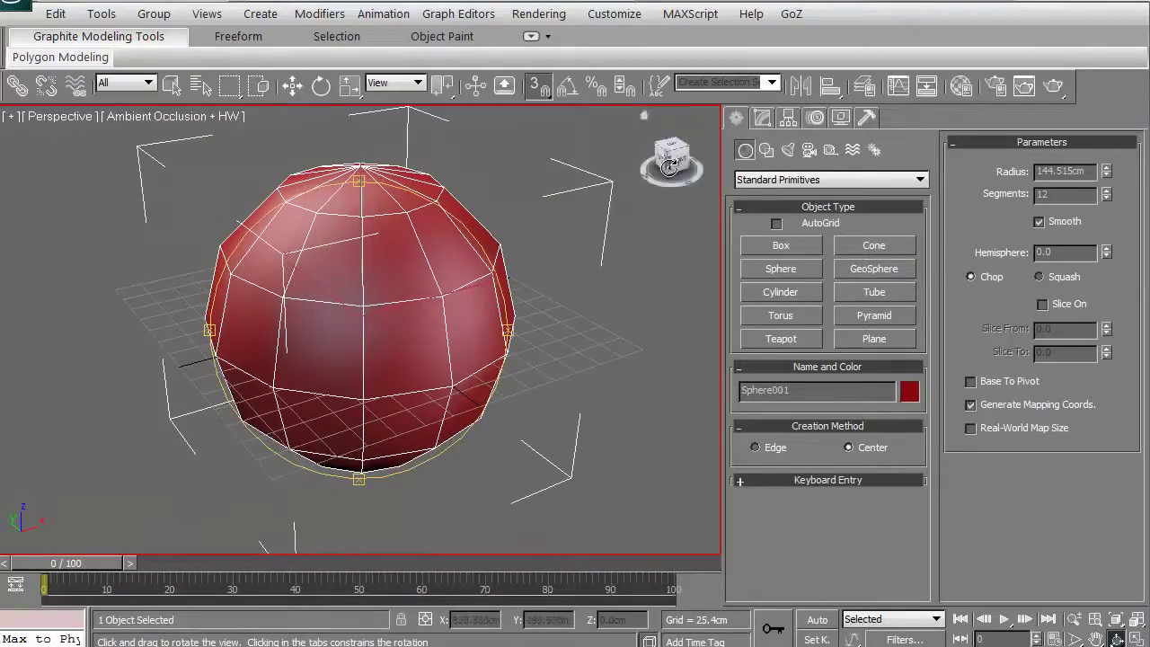
pyautogui.moveTo(679, 164); pyautogui.dragTo(336, 321)
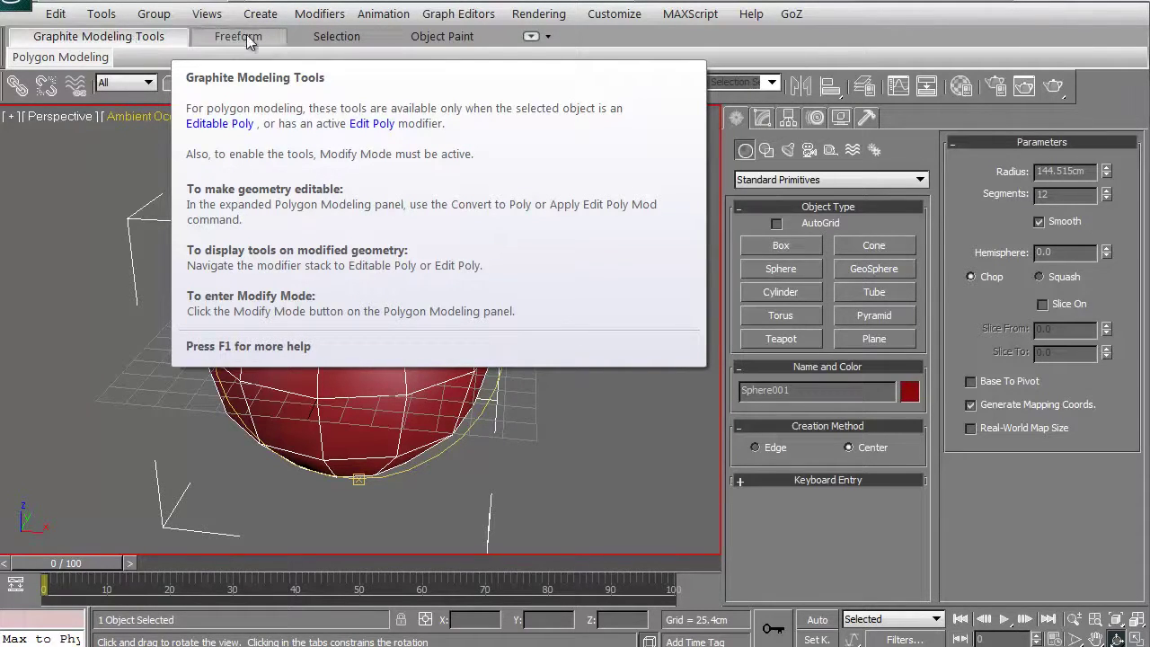
pyautogui.click(248, 39)
pyautogui.click(335, 36)
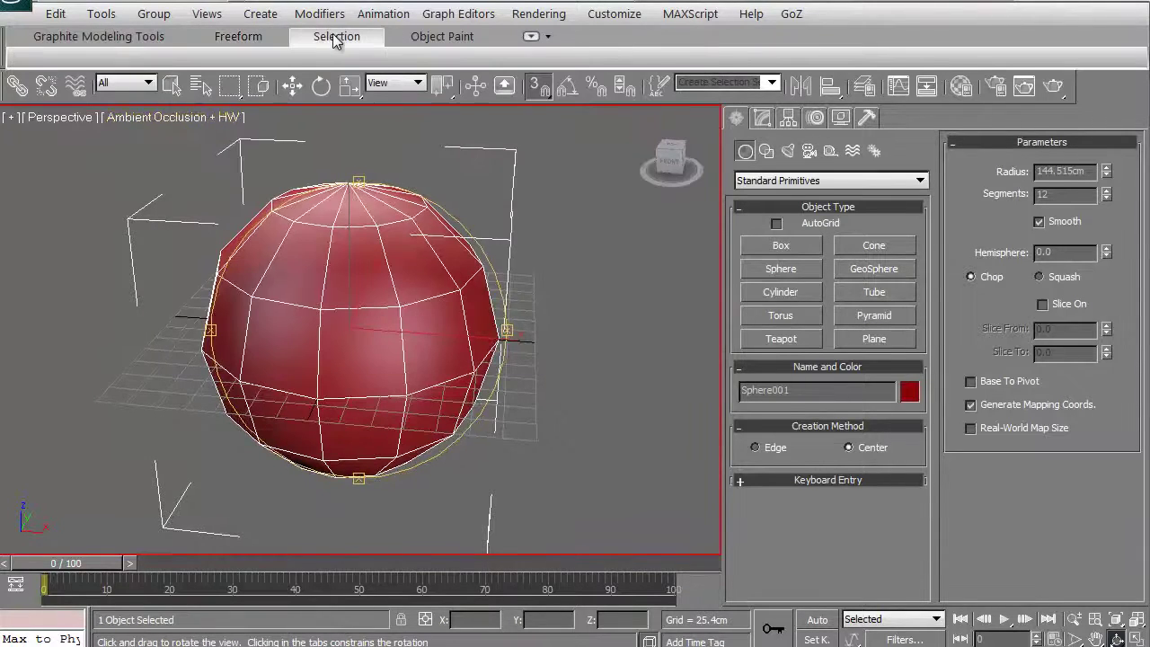
pyautogui.click(117, 38)
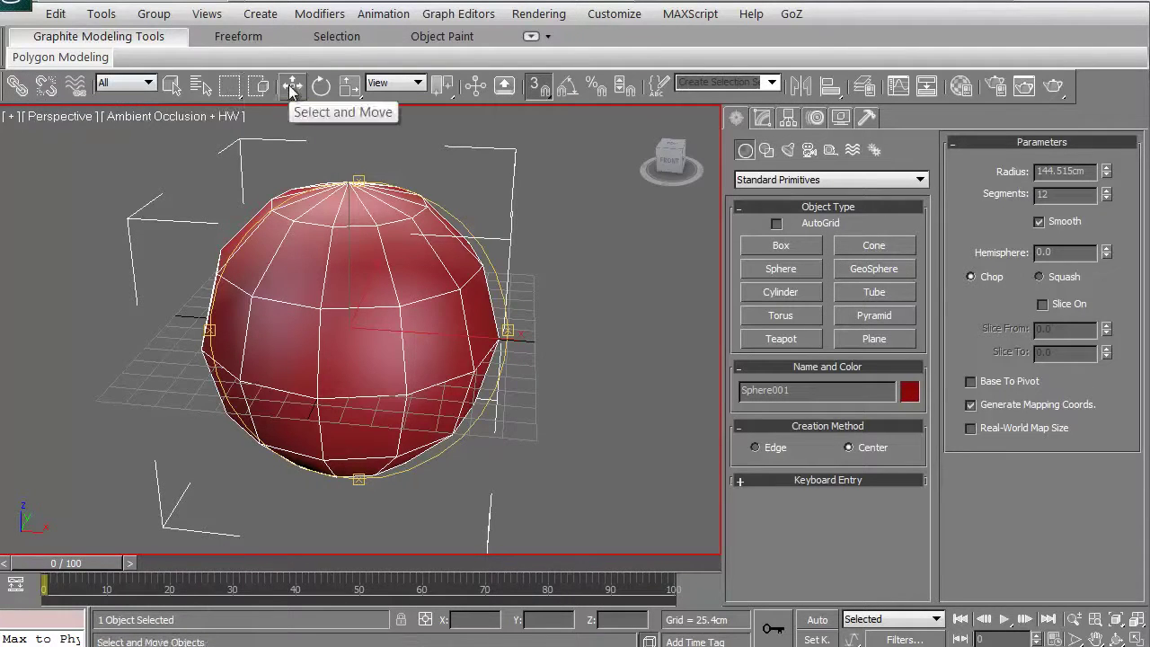
# Step: Try the Squash scale mode, activate uniform scaling instead, and set the transform center to the selection center
pyautogui.click(361, 99)
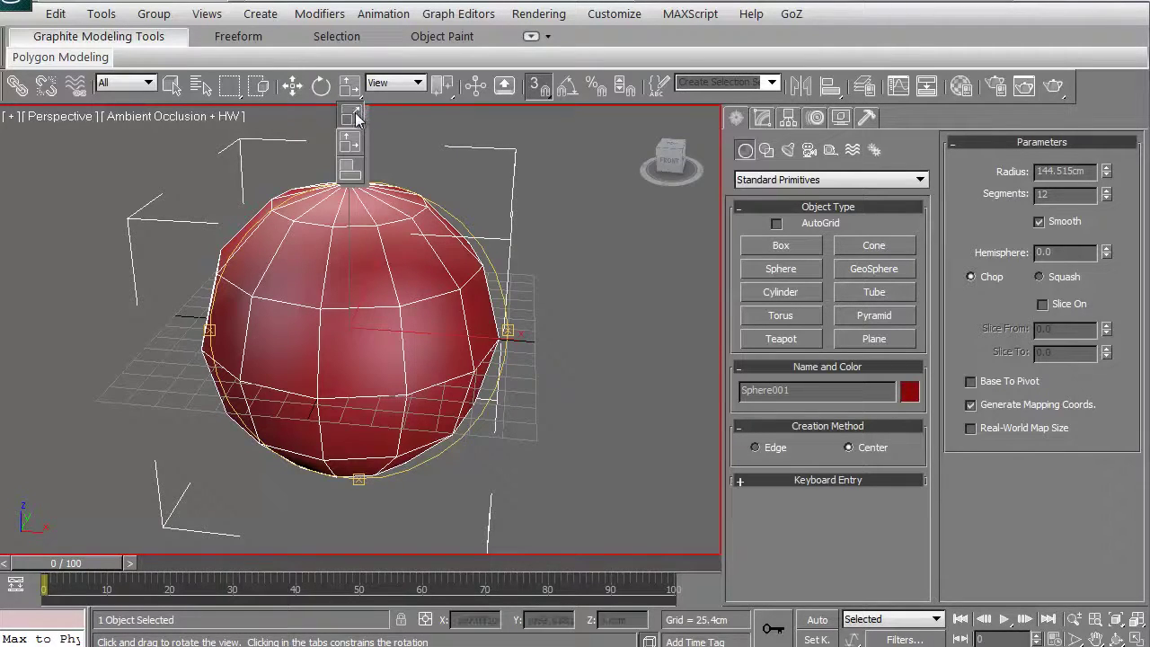
pyautogui.click(350, 170)
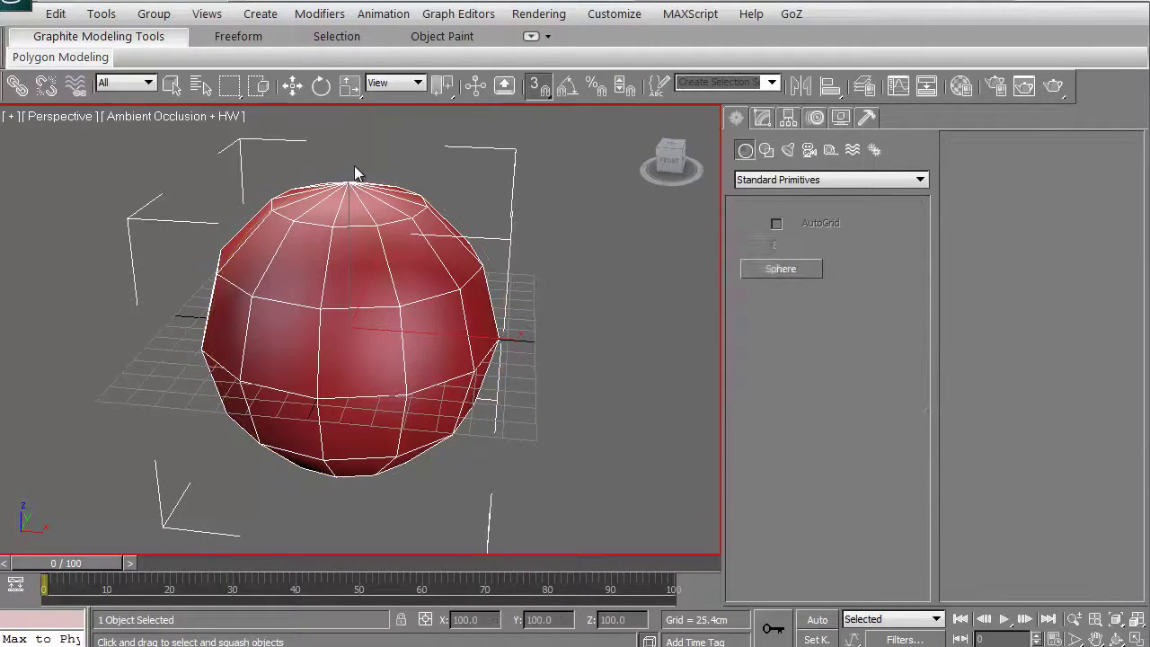
pyautogui.click(362, 96)
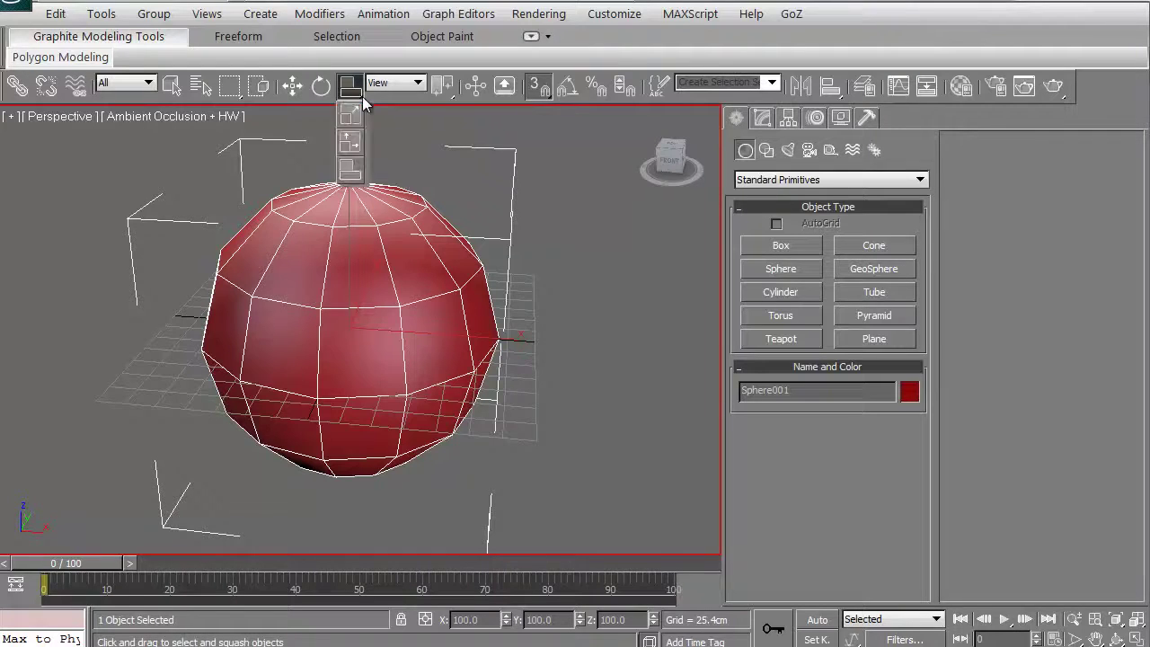
pyautogui.moveTo(360, 97); pyautogui.dragTo(356, 111)
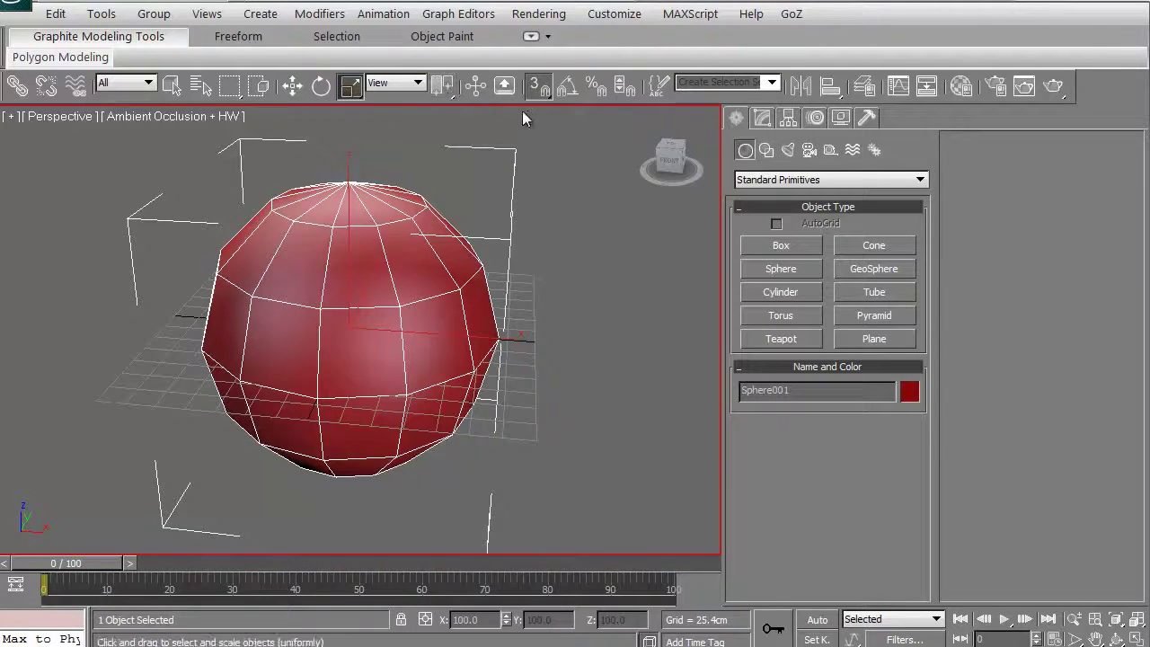
pyautogui.click(451, 97)
pyautogui.moveTo(450, 98); pyautogui.dragTo(445, 145)
# Step: Open the Grid and Snap Settings and examine the available snap types and the marker, general and translation options
pyautogui.moveTo(547, 97)
pyautogui.mouseDown()
pyautogui.moveTo(542, 169)
pyautogui.moveTo(537, 87)
pyautogui.mouseUp()
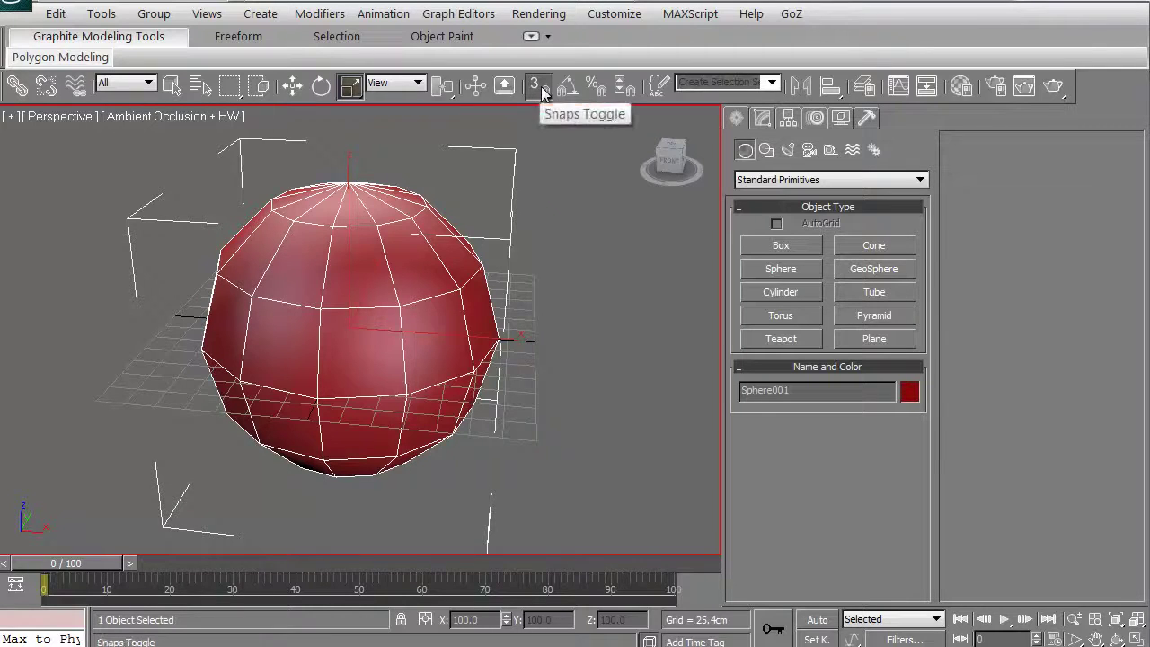
pyautogui.rightClick(542, 88)
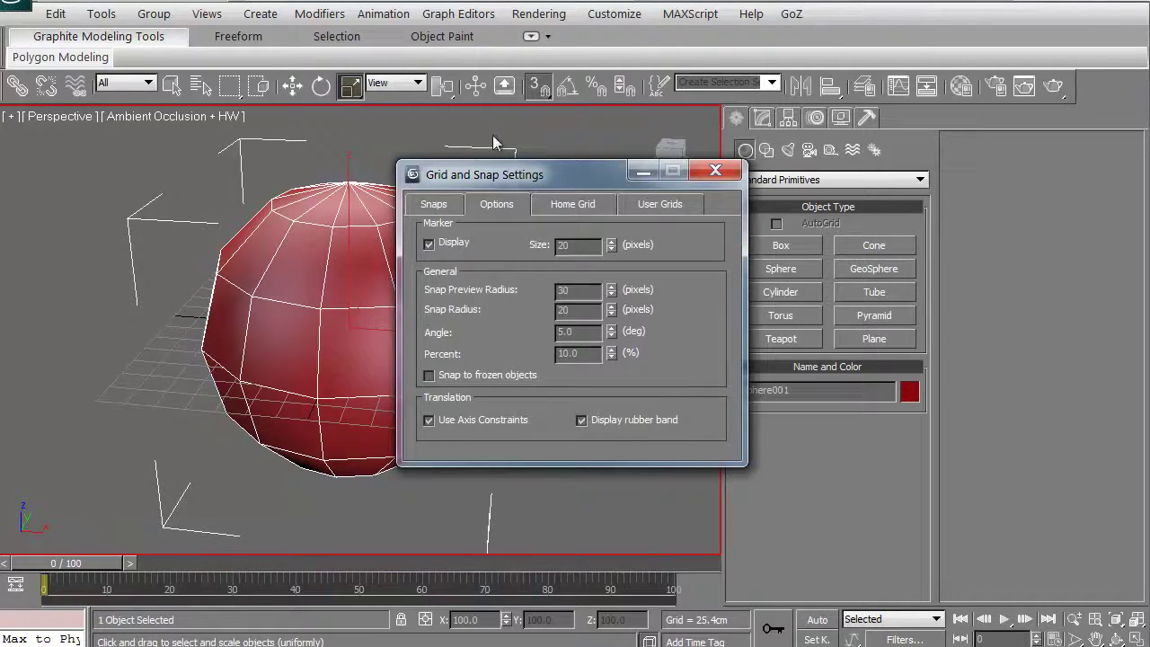
pyautogui.moveTo(476, 177); pyautogui.dragTo(564, 135)
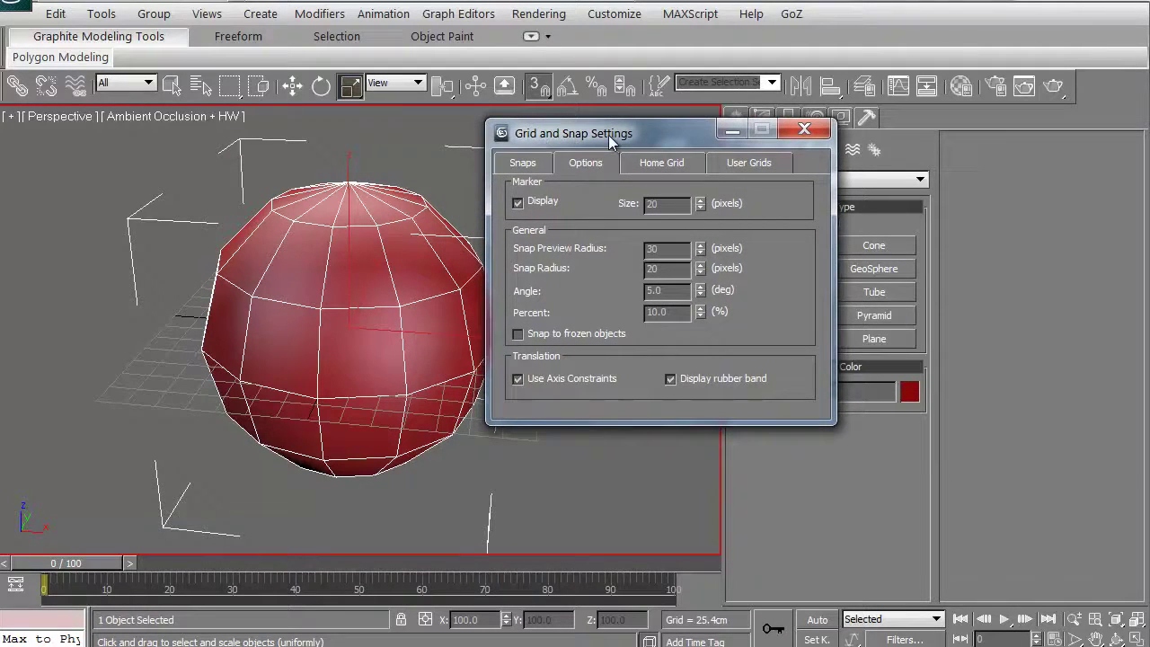
pyautogui.click(522, 163)
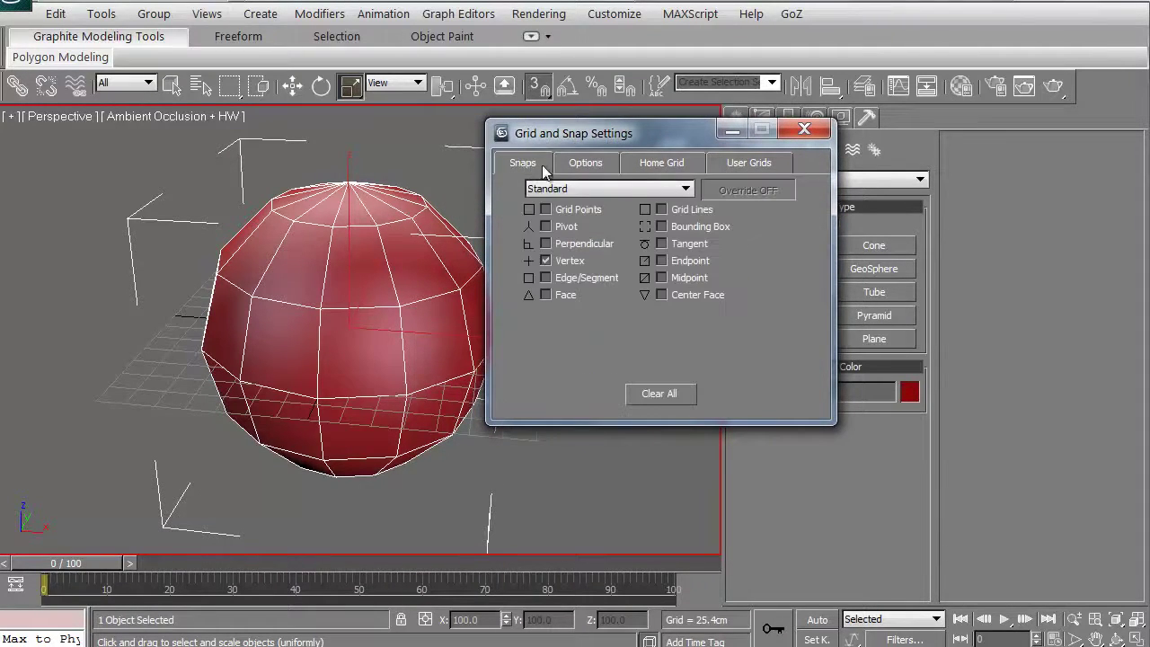
pyautogui.click(546, 210)
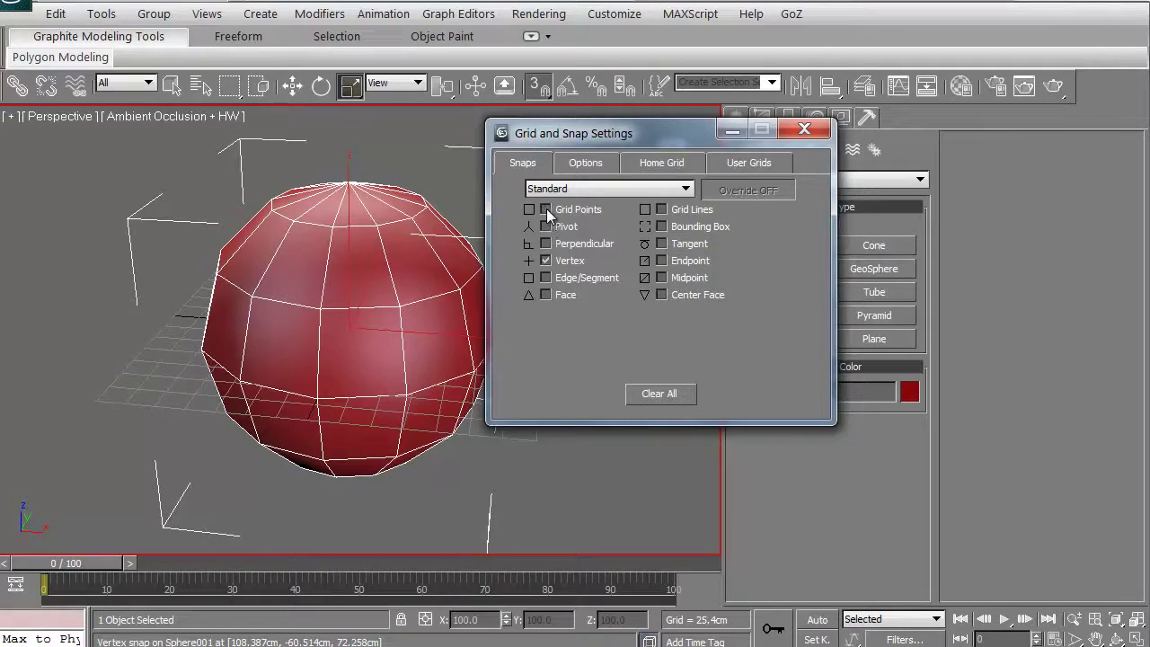
pyautogui.click(662, 210)
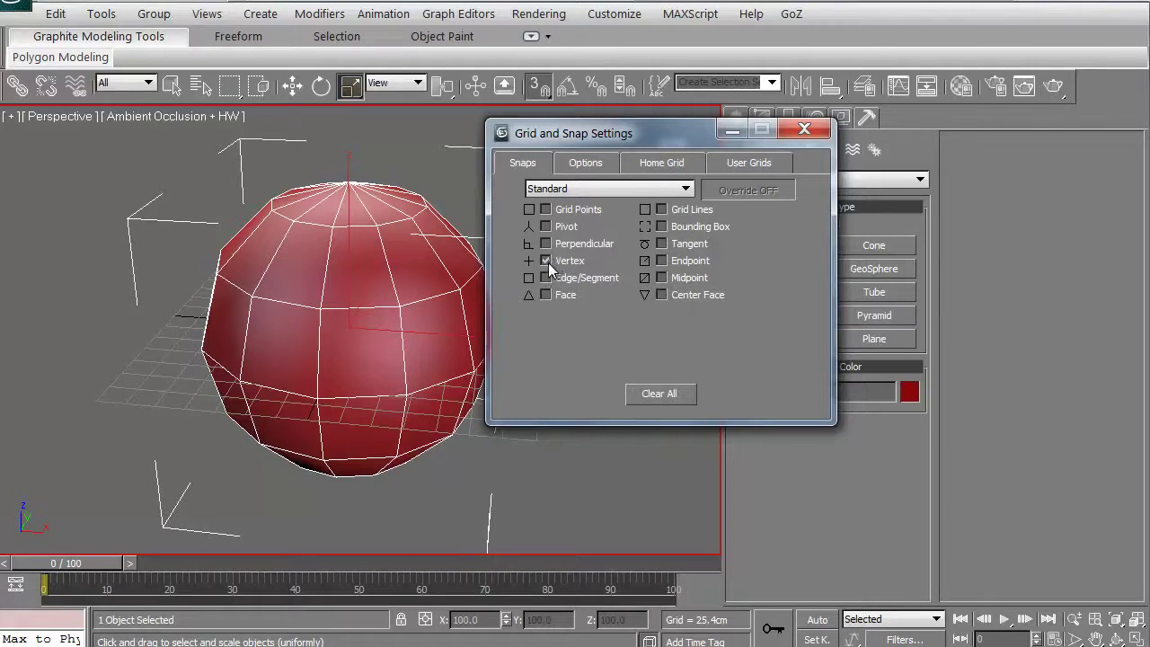
pyautogui.click(579, 163)
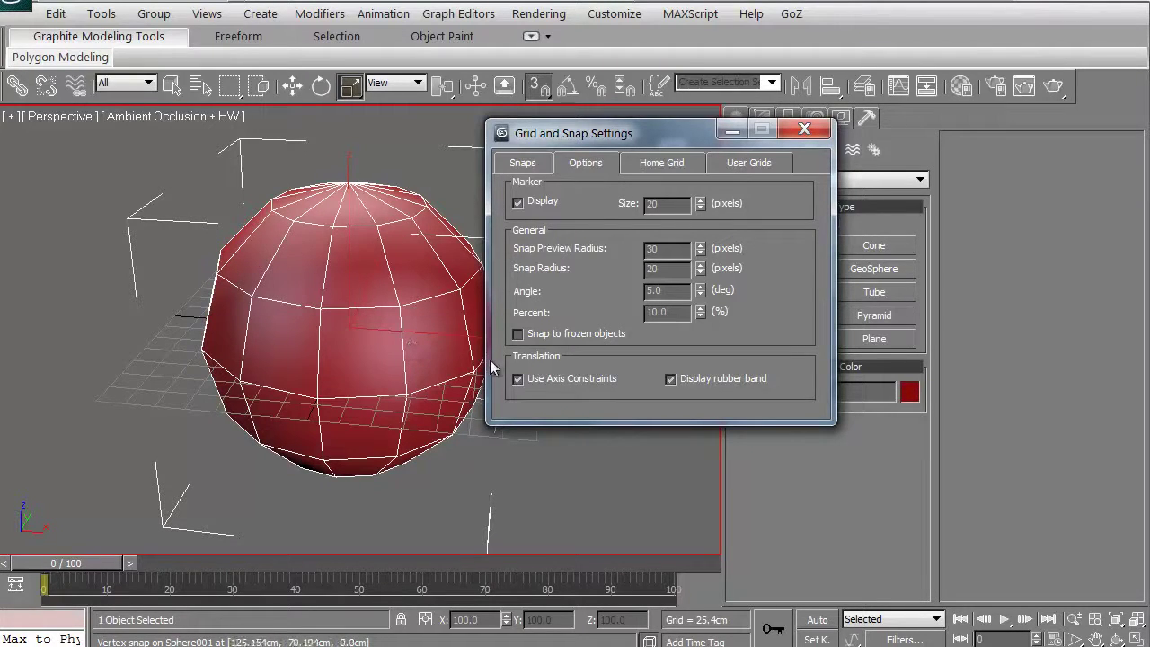
pyautogui.moveTo(580, 137); pyautogui.dragTo(619, 146)
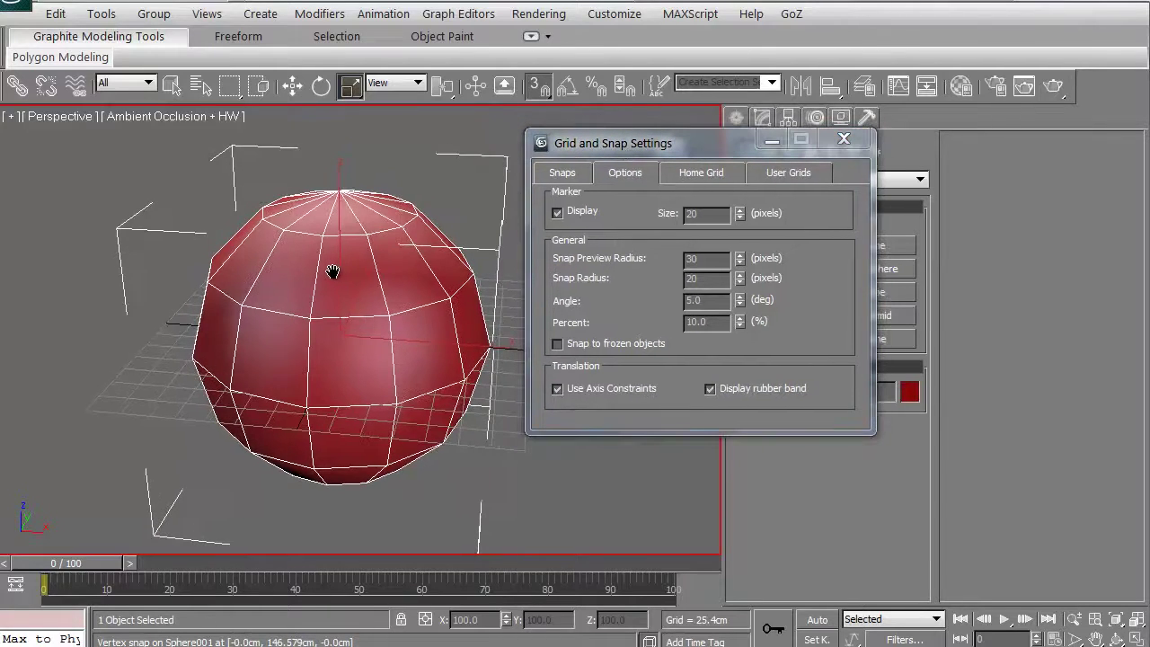
# Step: Show the transform gizmo and move the sphere with vertex snapping to about X -21.6 cm and Y 5 cm
pyautogui.moveTo(331, 267); pyautogui.dragTo(331, 247, button='middle')
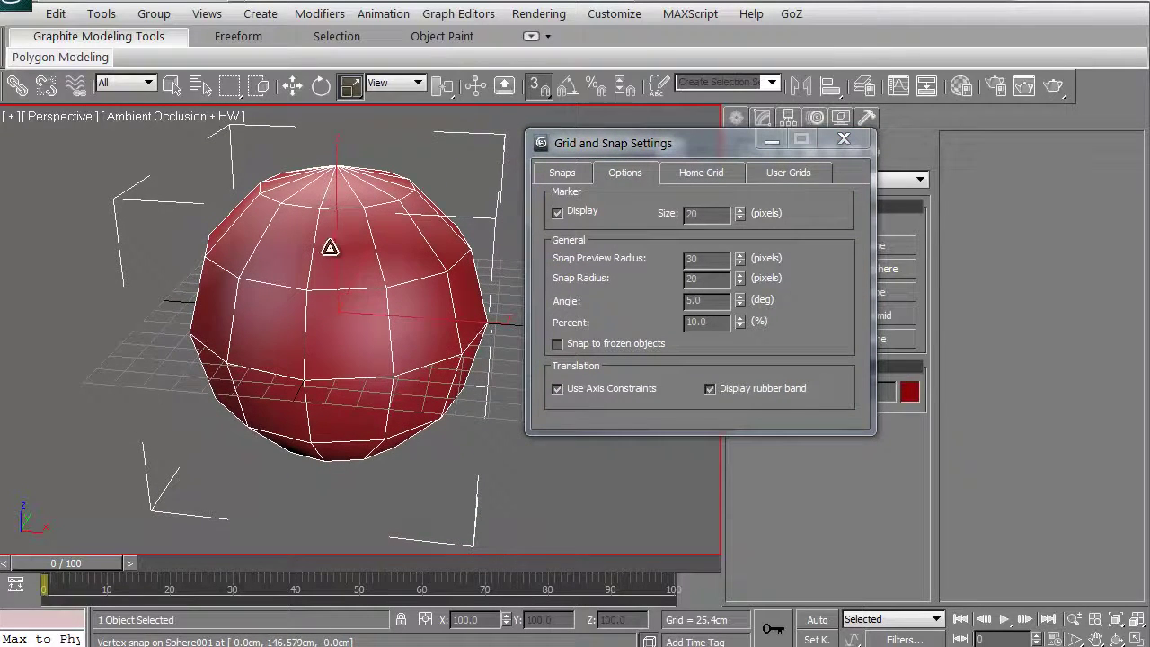
pyautogui.press('x')
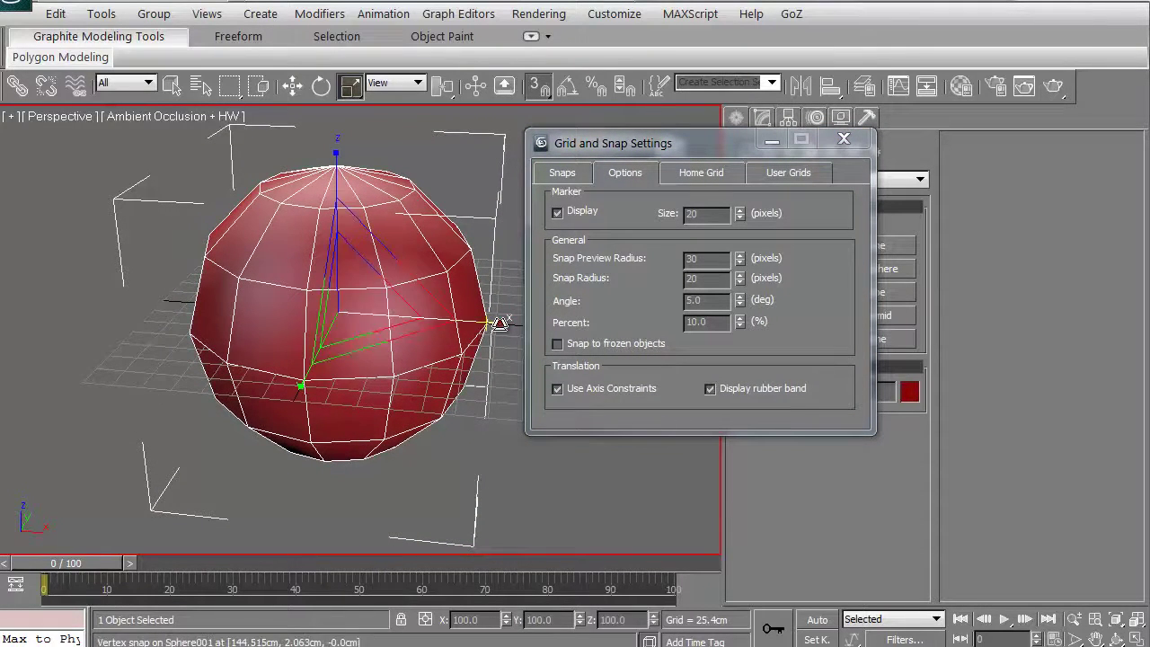
pyautogui.click(294, 88)
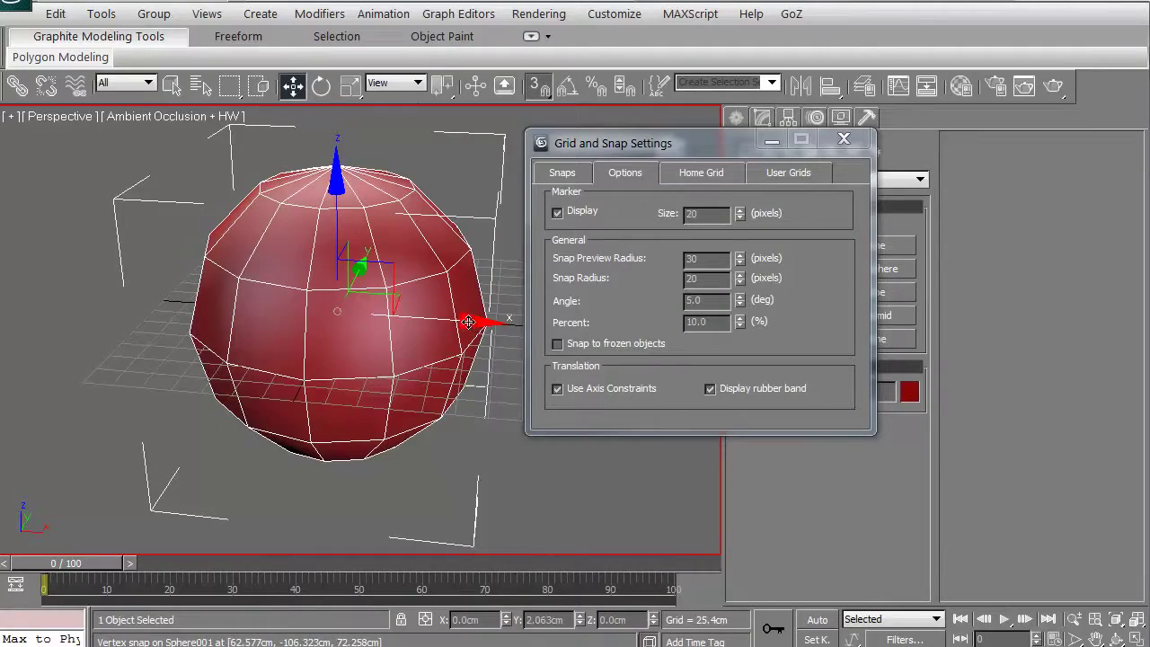
pyautogui.moveTo(473, 322); pyautogui.dragTo(334, 266)
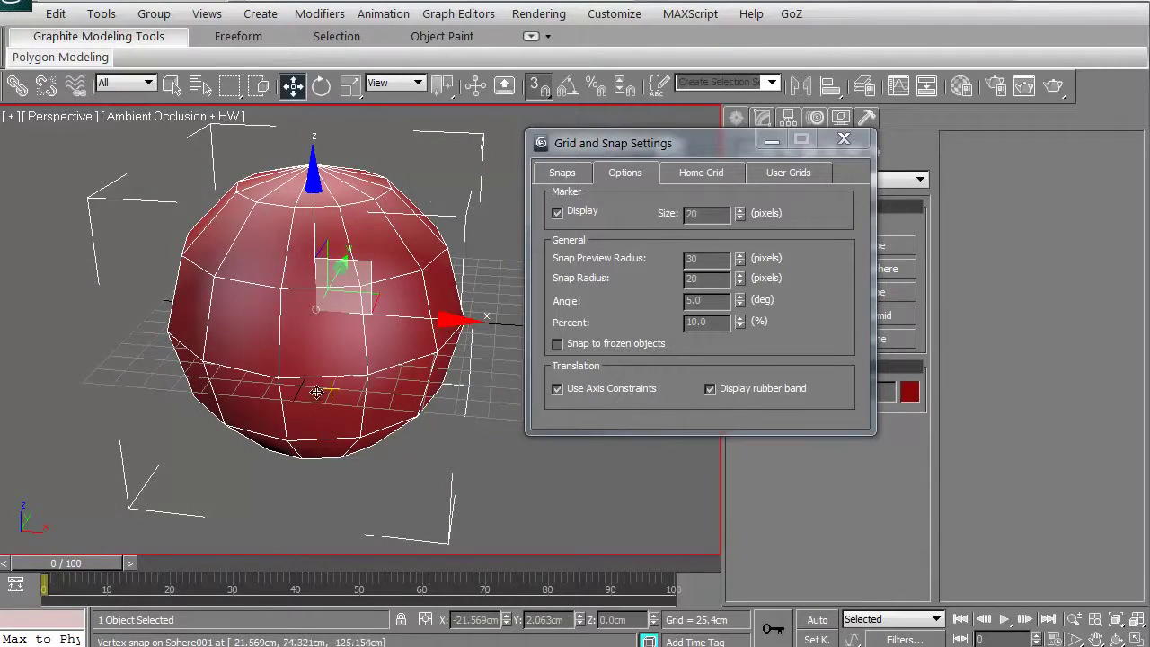
pyautogui.keyDown('alt'); pyautogui.moveTo(315, 422); pyautogui.dragTo(236, 365, button='middle'); pyautogui.keyUp('alt')
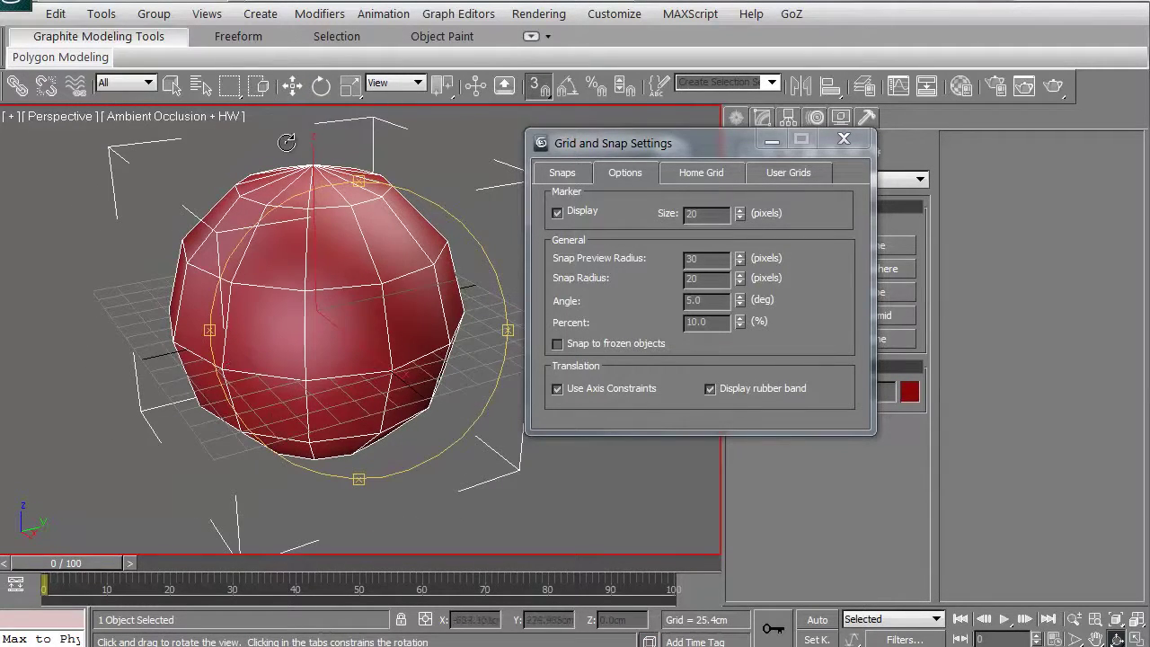
pyautogui.click(293, 85)
pyautogui.moveTo(341, 314); pyautogui.dragTo(316, 175)
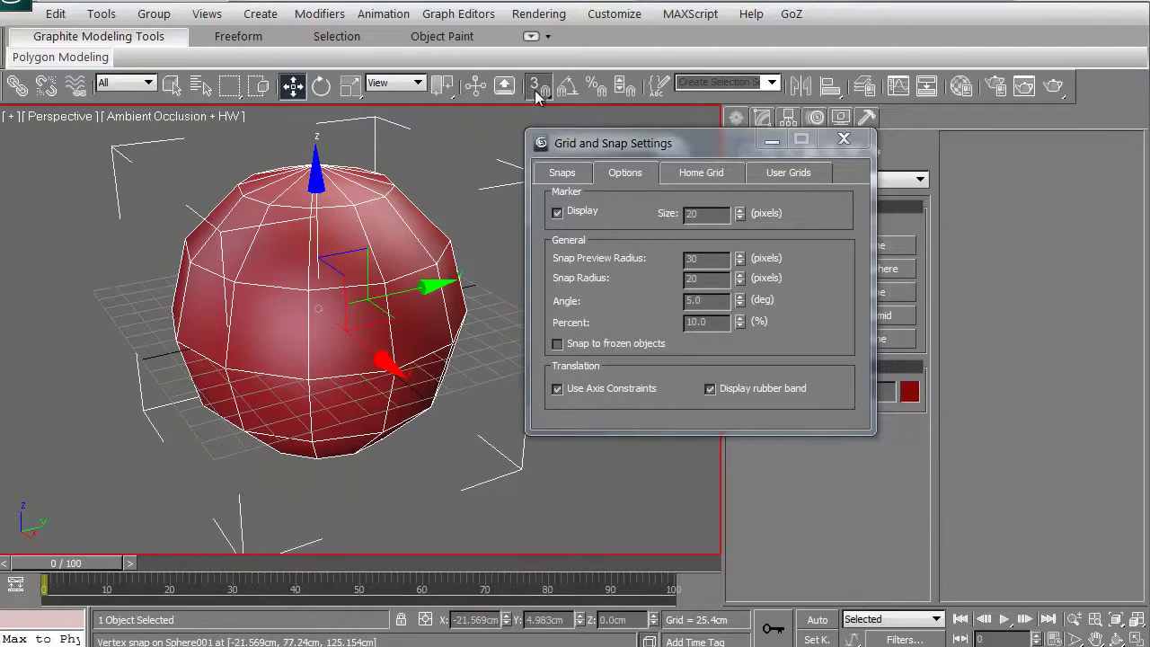
# Step: Turn off snapping and Use Axis Constraints, move the sphere to about Y 9.9 cm, Z 1.1 cm, and close the snap settings
pyautogui.moveTo(314, 169); pyautogui.dragTo(508, 346)
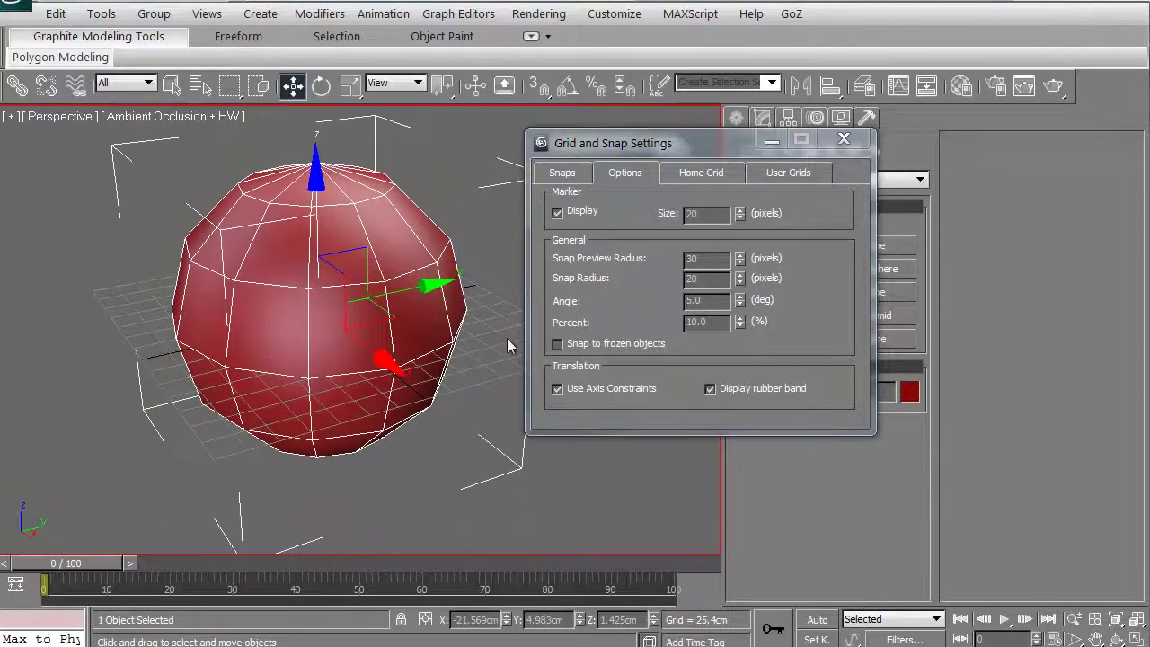
pyautogui.click(557, 389)
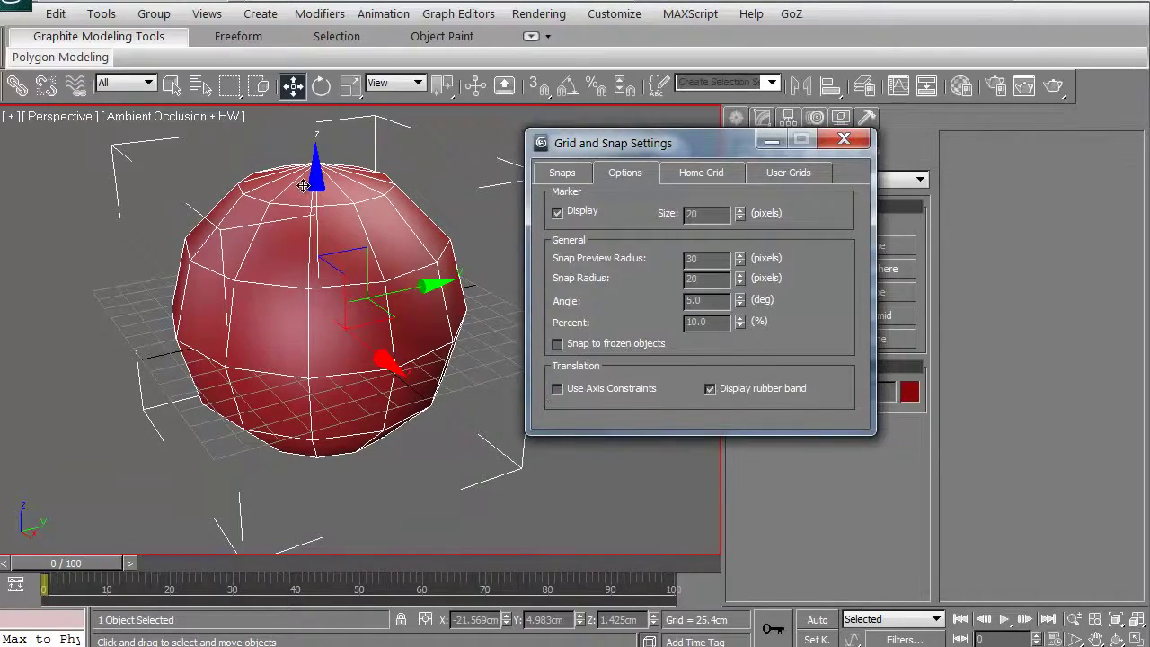
pyautogui.moveTo(317, 179)
pyautogui.mouseDown()
pyautogui.moveTo(317, 120)
pyautogui.moveTo(316, 259)
pyautogui.moveTo(322, 175)
pyautogui.mouseUp()
pyautogui.moveTo(430, 288); pyautogui.dragTo(355, 341)
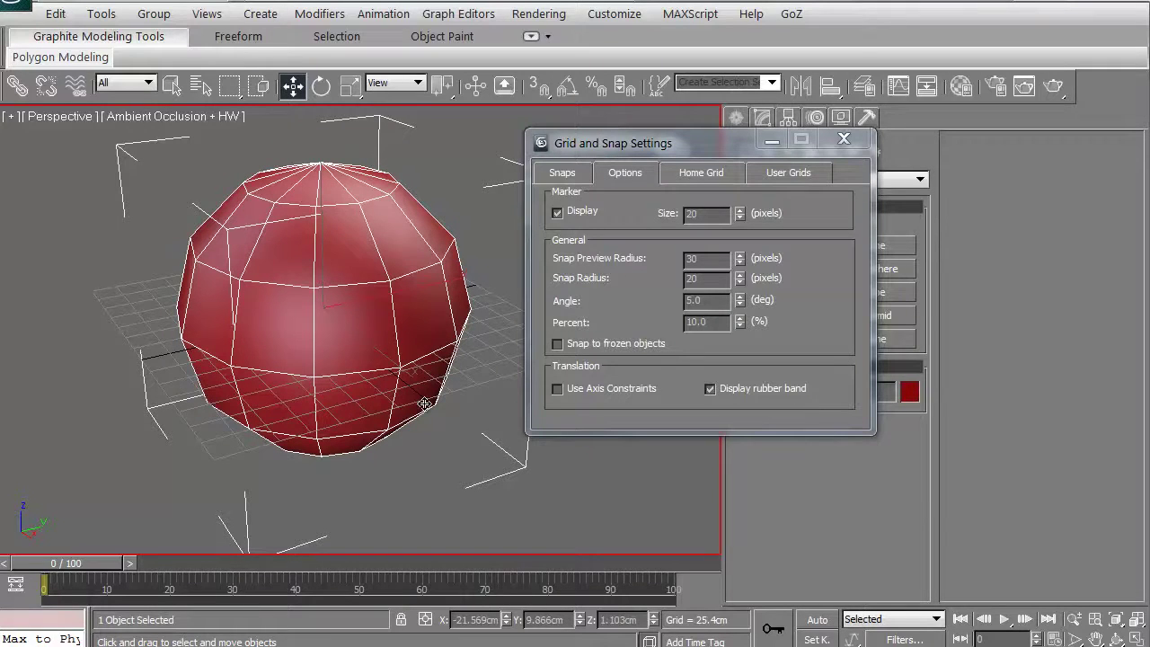
pyautogui.click(844, 139)
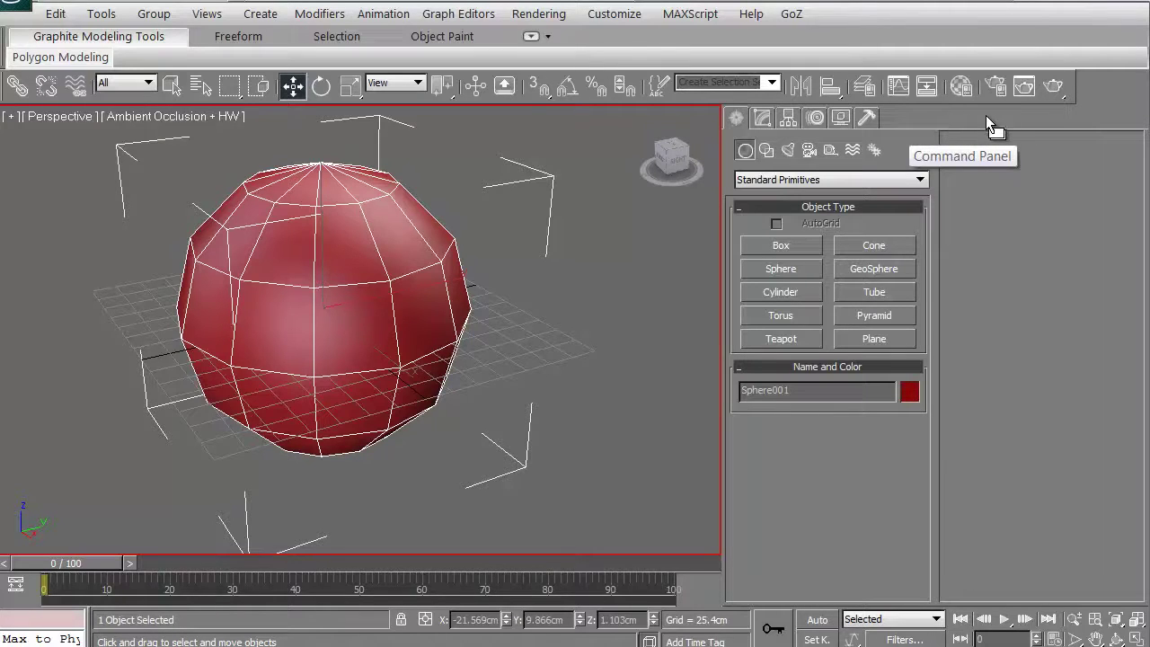
# Step: Show the Axis Constraints toolbar, set the plane constraint to XY, and dock the toolbar beneath the main toolbar
pyautogui.rightClick(963, 113)
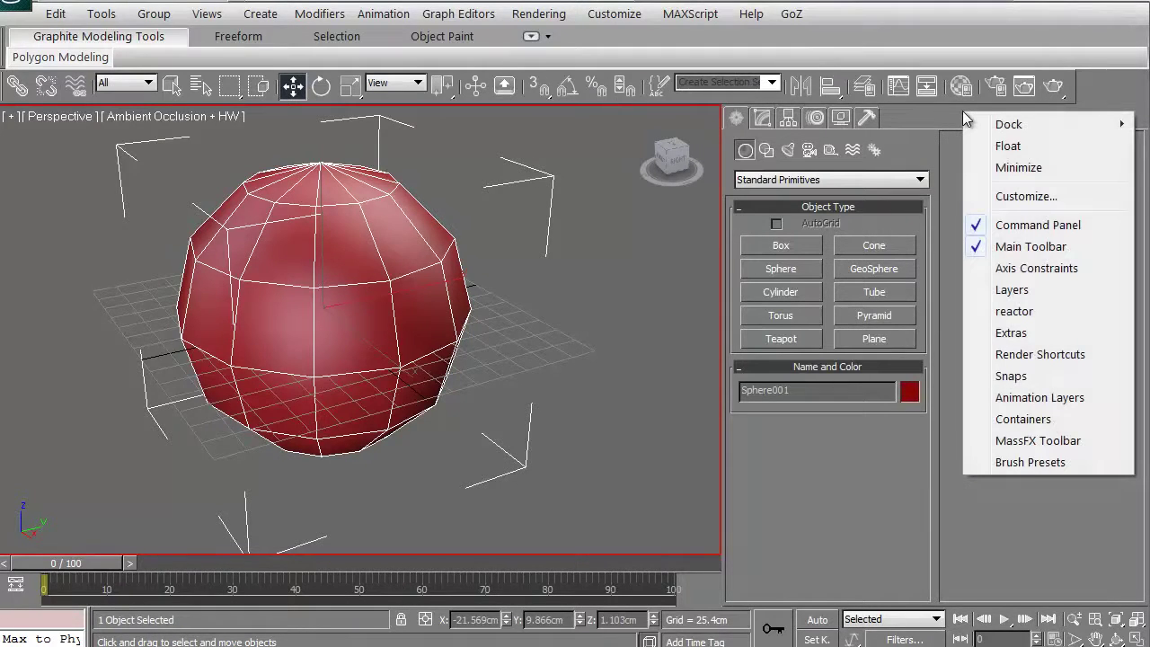
pyautogui.click(1013, 269)
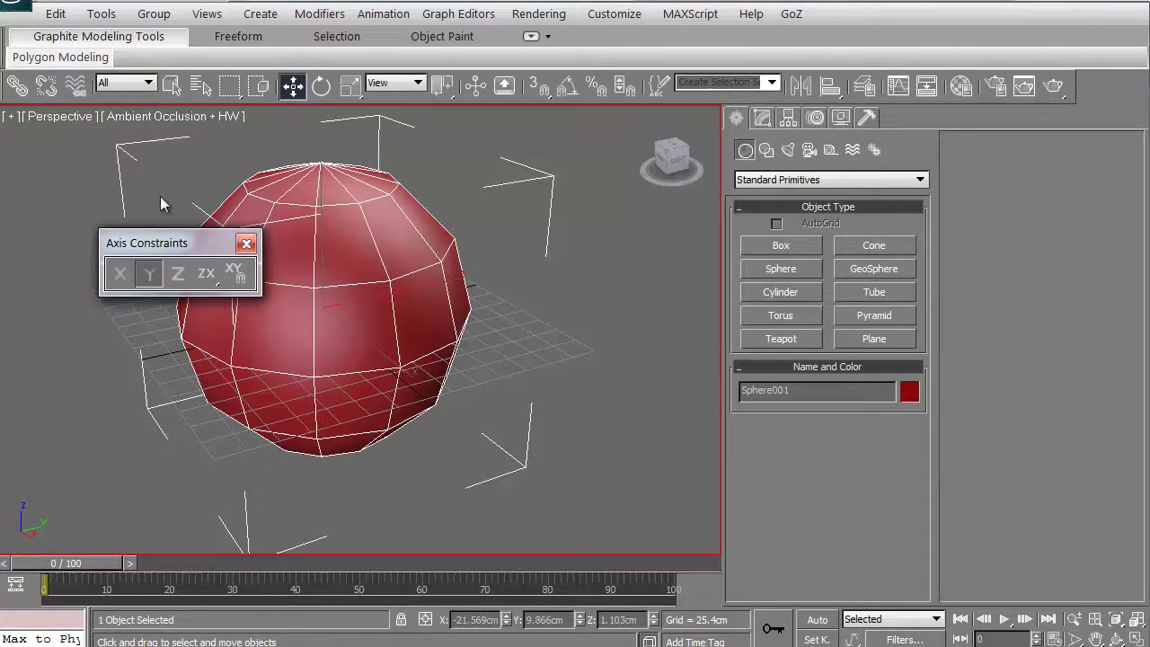
pyautogui.moveTo(126, 184); pyautogui.dragTo(95, 193)
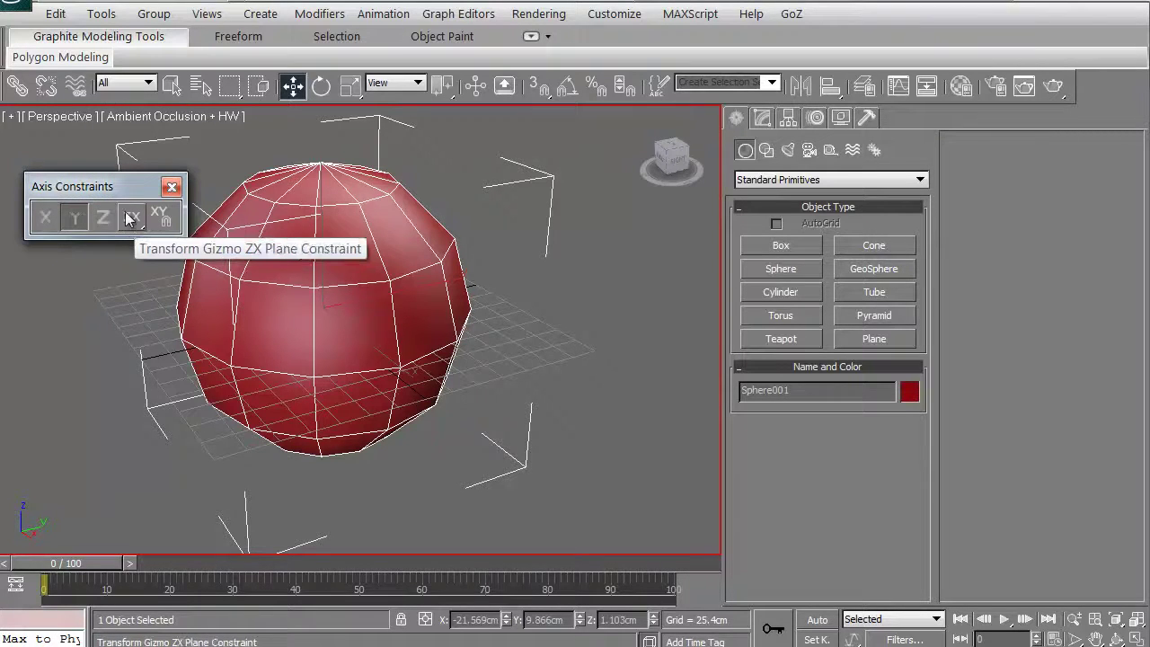
pyautogui.moveTo(140, 224); pyautogui.dragTo(138, 244)
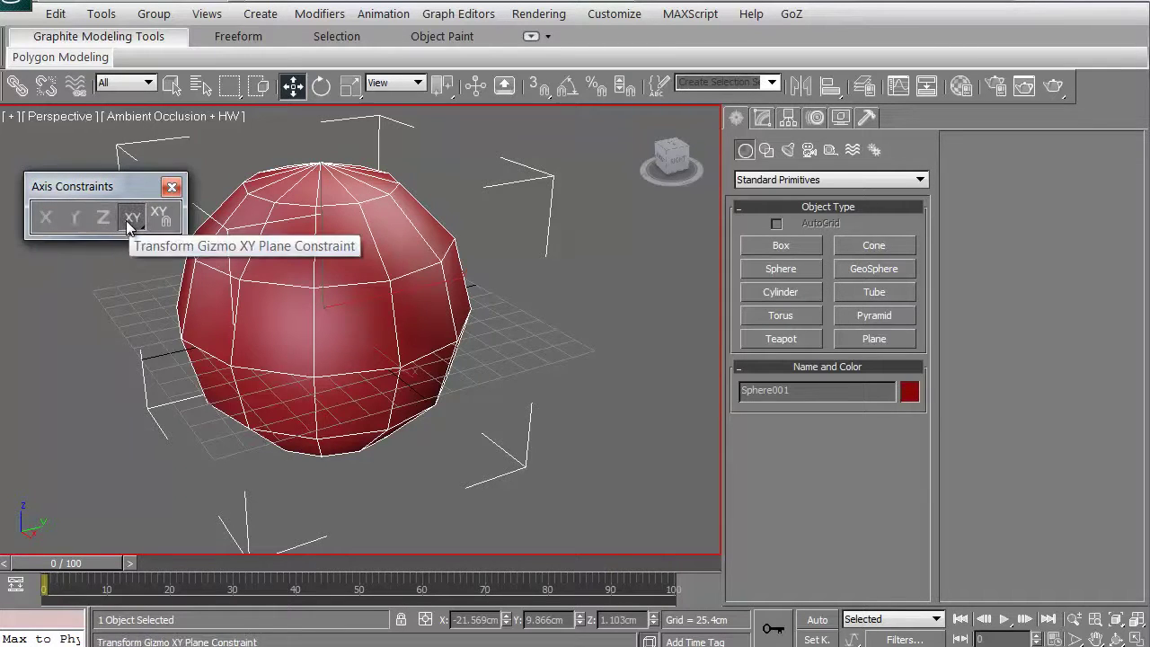
pyautogui.moveTo(97, 188); pyautogui.dragTo(504, 461)
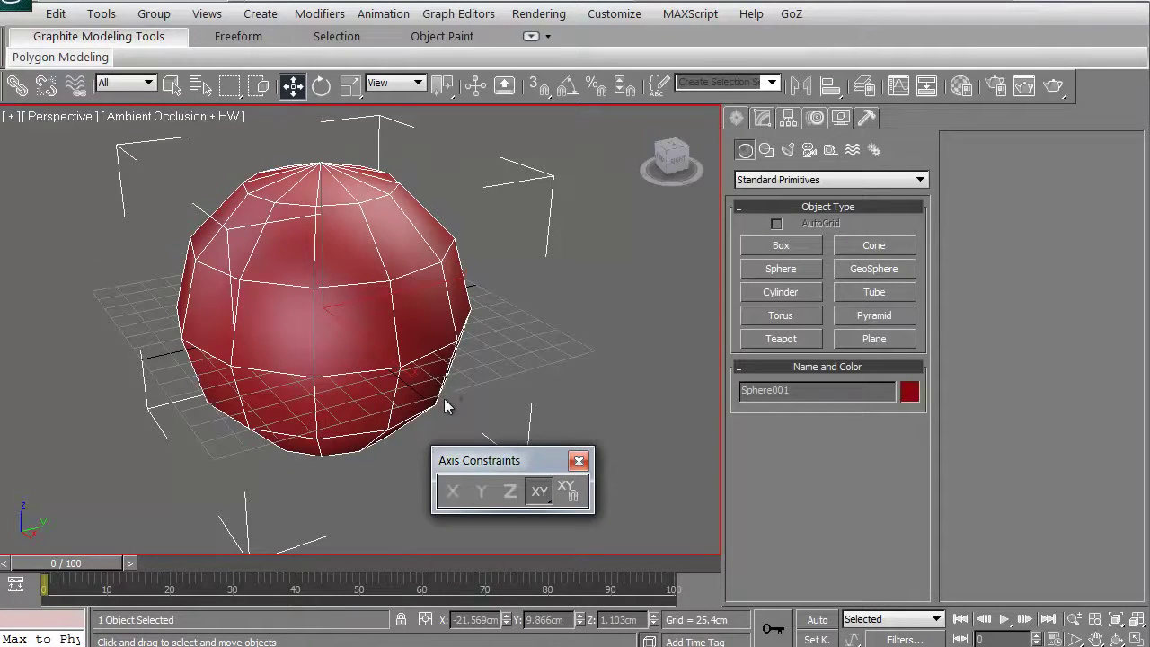
pyautogui.moveTo(487, 462); pyautogui.dragTo(170, 184)
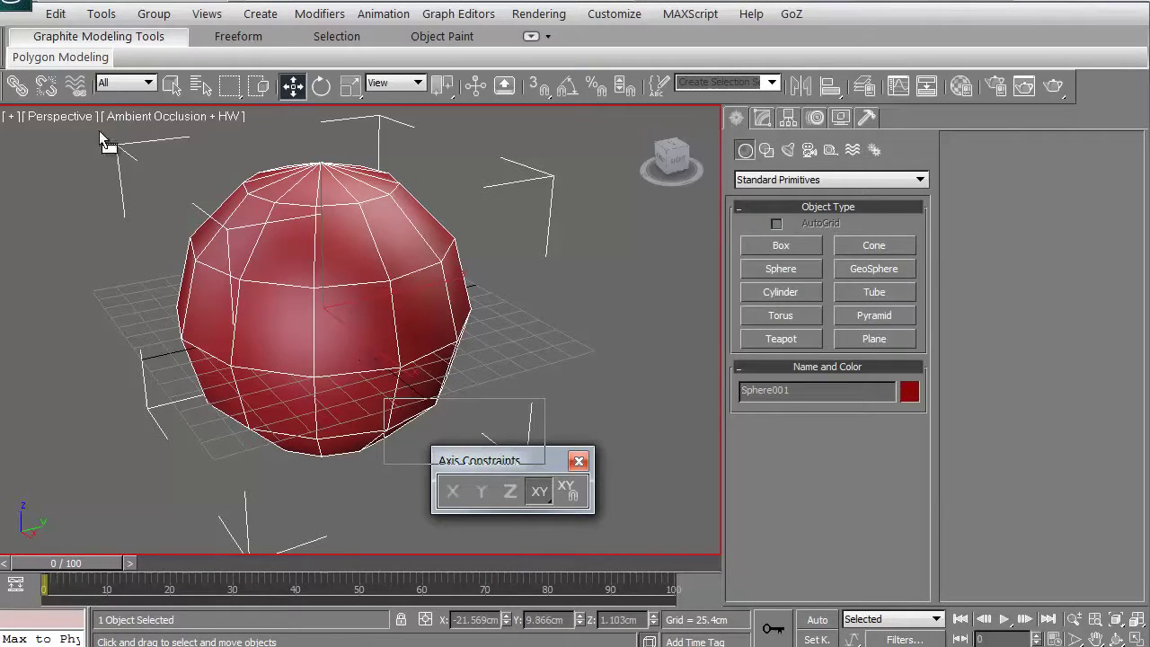
pyautogui.moveTo(79, 109); pyautogui.dragTo(57, 109)
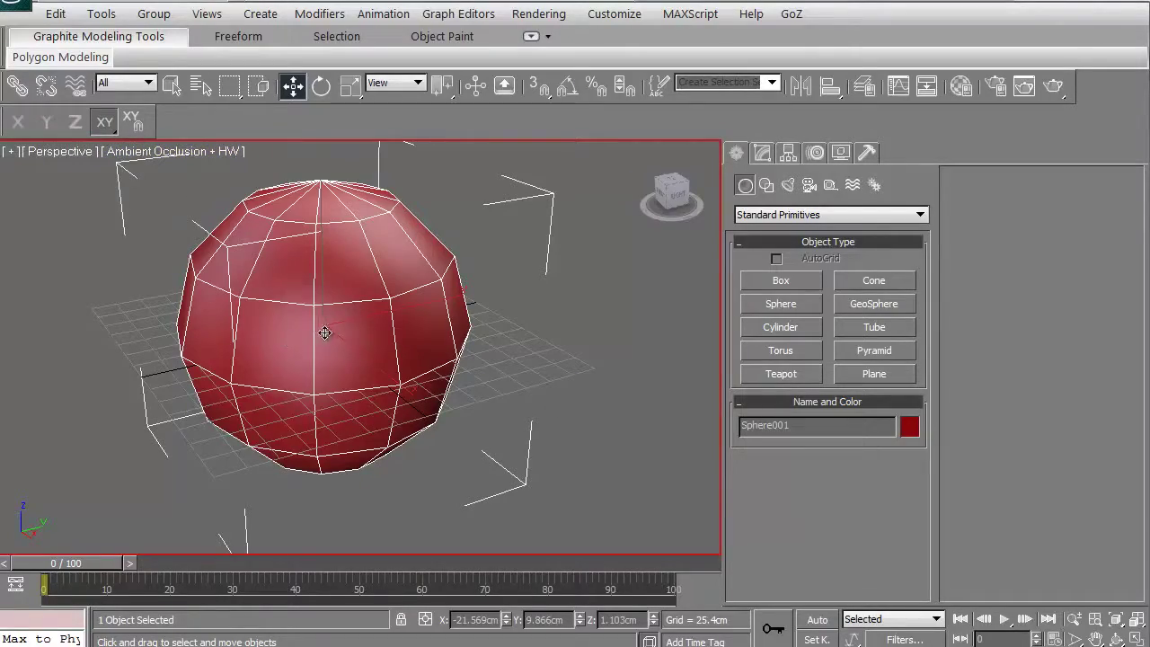
# Step: Move the sphere to about X 34.9, Y 12.3, Z 19.1 cm, activate the Z axis constraint, and restore the four-viewport layout
pyautogui.moveTo(343, 331); pyautogui.dragTo(457, 300)
pyautogui.click(76, 121)
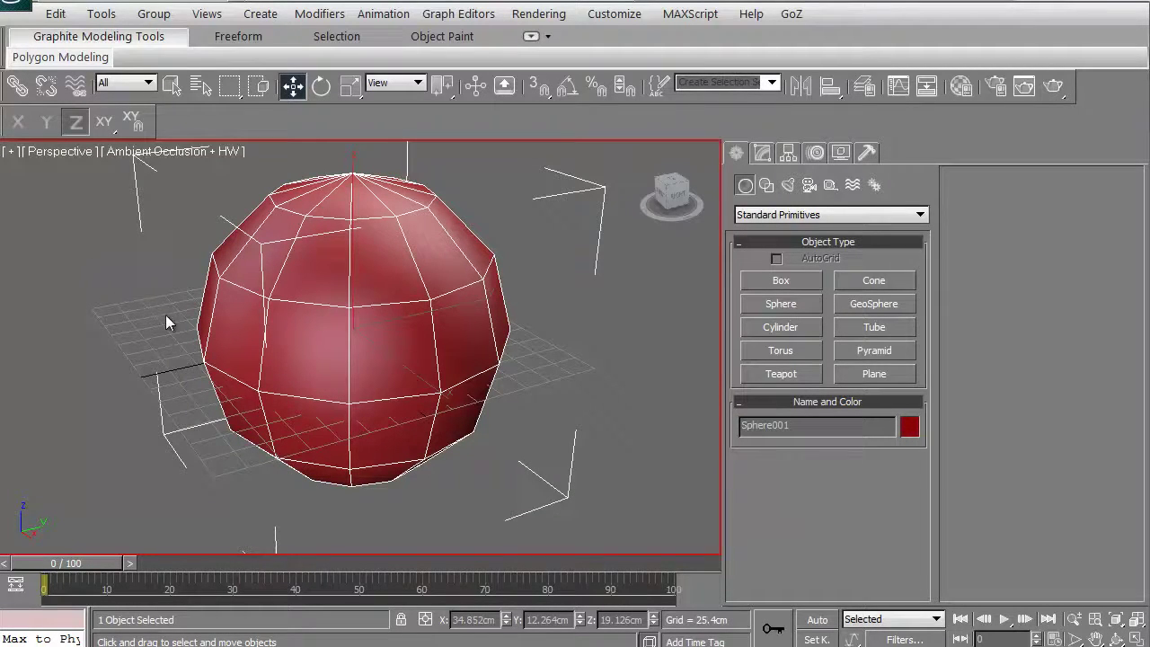
pyautogui.hotkey('alt', 'w')
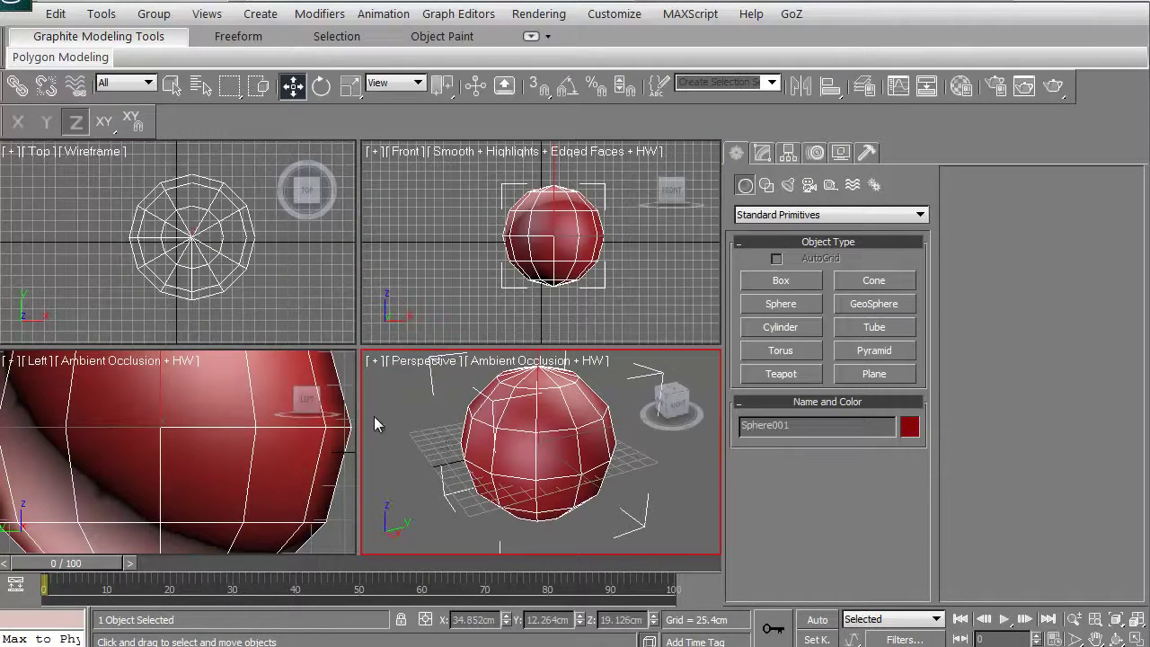
# Step: Configure the viewport statistics to count only polygons and triangles, reported for Total + Selection
pyautogui.click(374, 362)
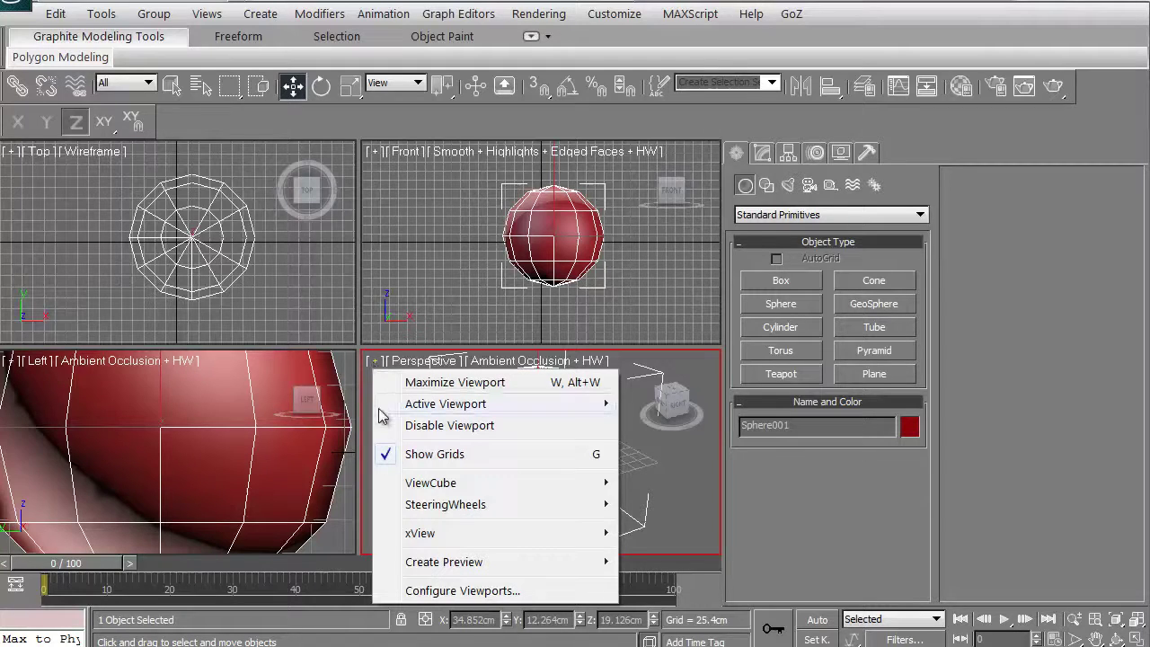
pyautogui.click(415, 591)
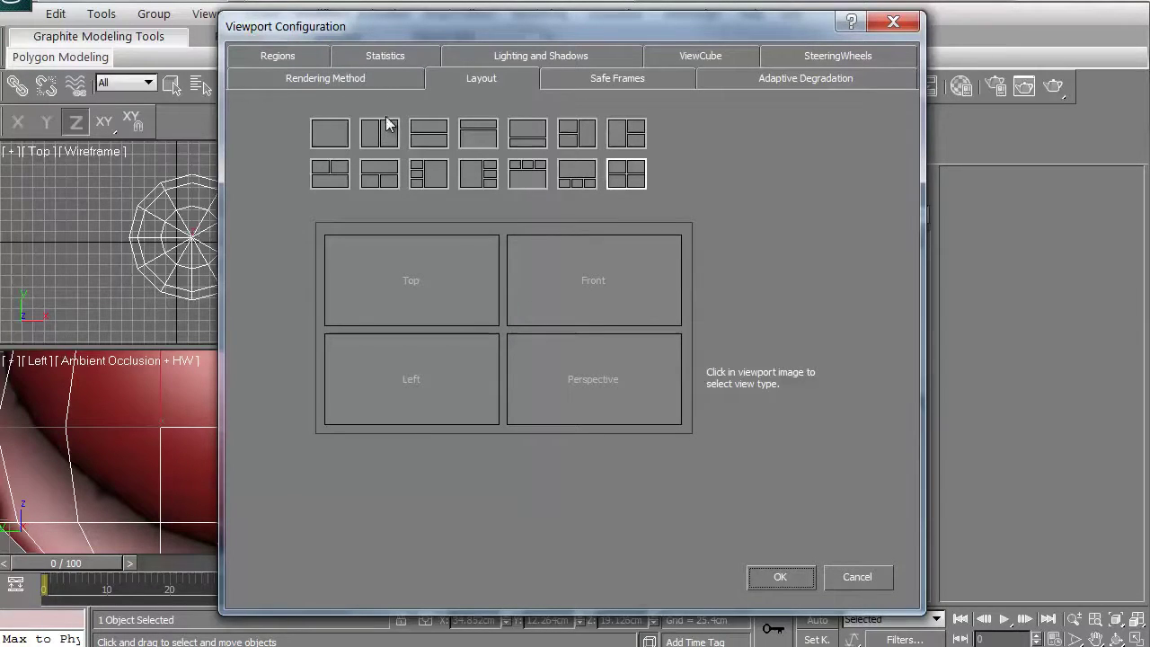
pyautogui.click(386, 59)
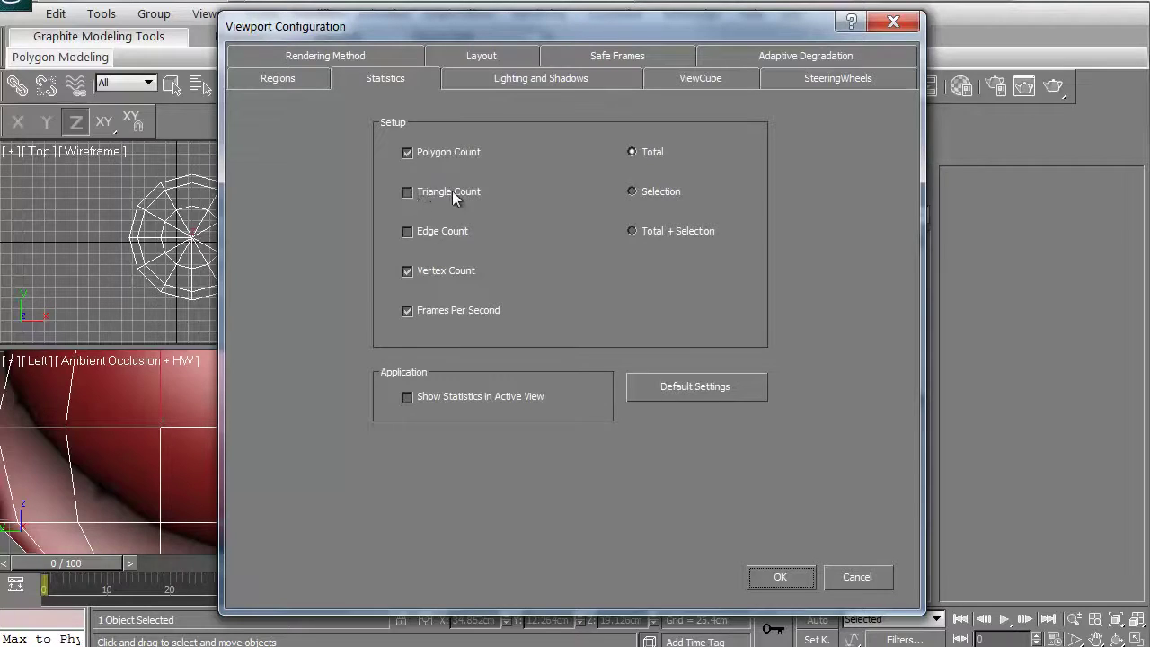
pyautogui.click(409, 314)
pyautogui.click(407, 194)
pyautogui.click(632, 232)
pyautogui.click(755, 579)
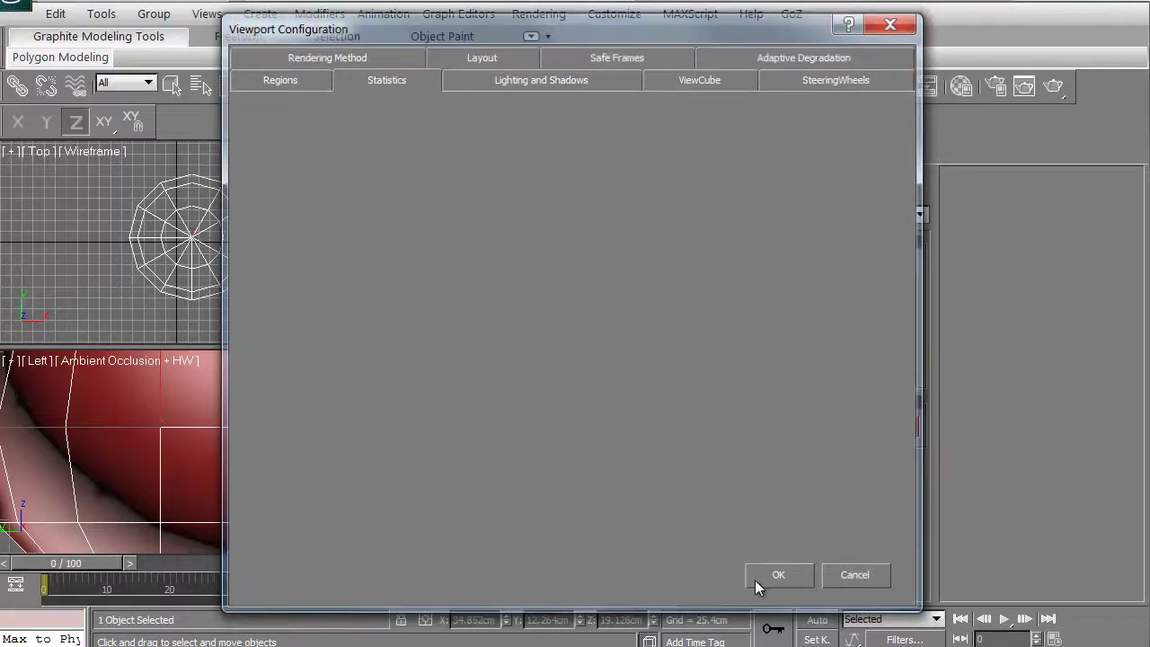
# Step: Enable Show Statistics in Active View for the Perspective viewport in the viewport configuration
pyautogui.moveTo(418, 388); pyautogui.dragTo(416, 391, button='middle')
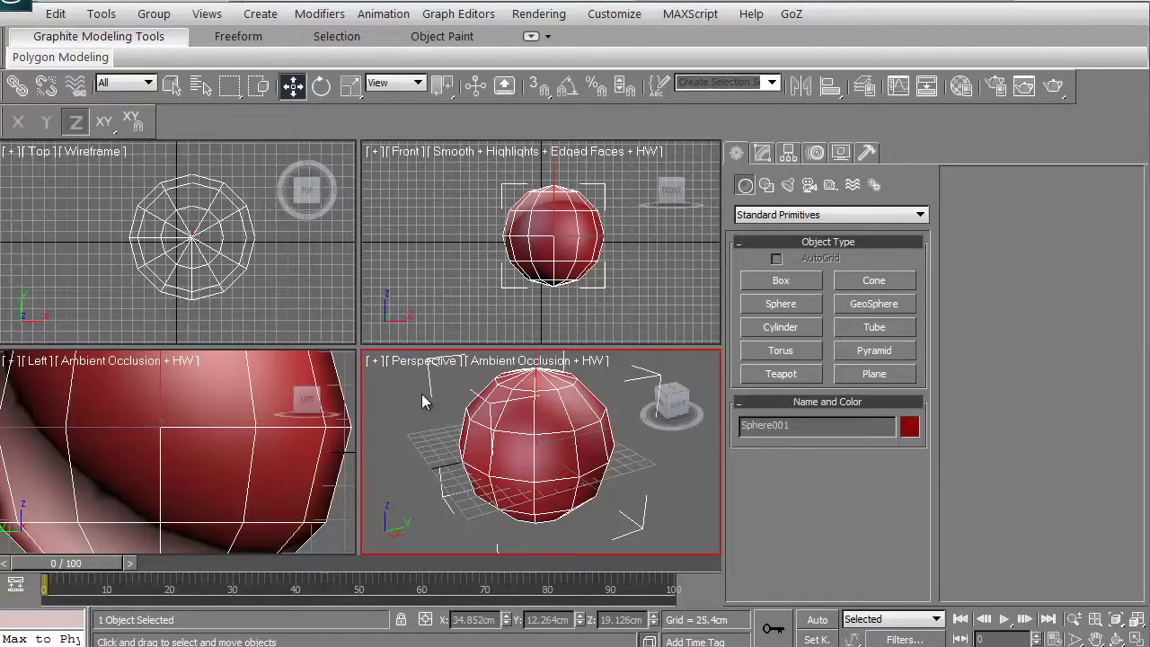
pyautogui.click(374, 360)
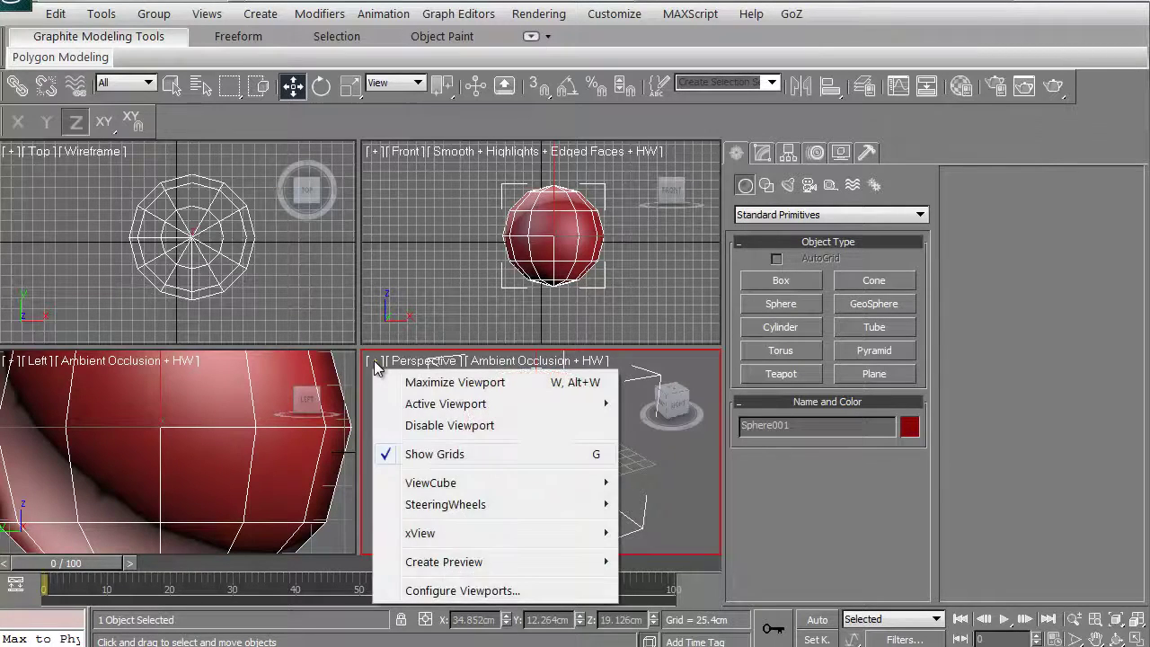
pyautogui.click(427, 588)
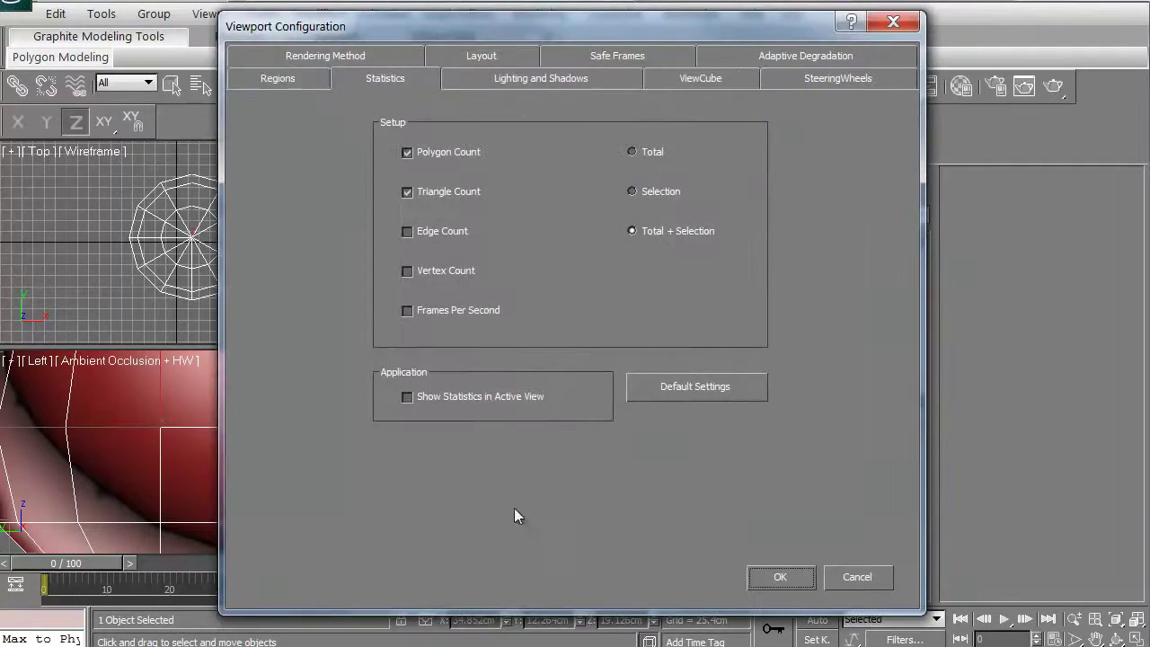
pyautogui.click(406, 397)
pyautogui.click(780, 577)
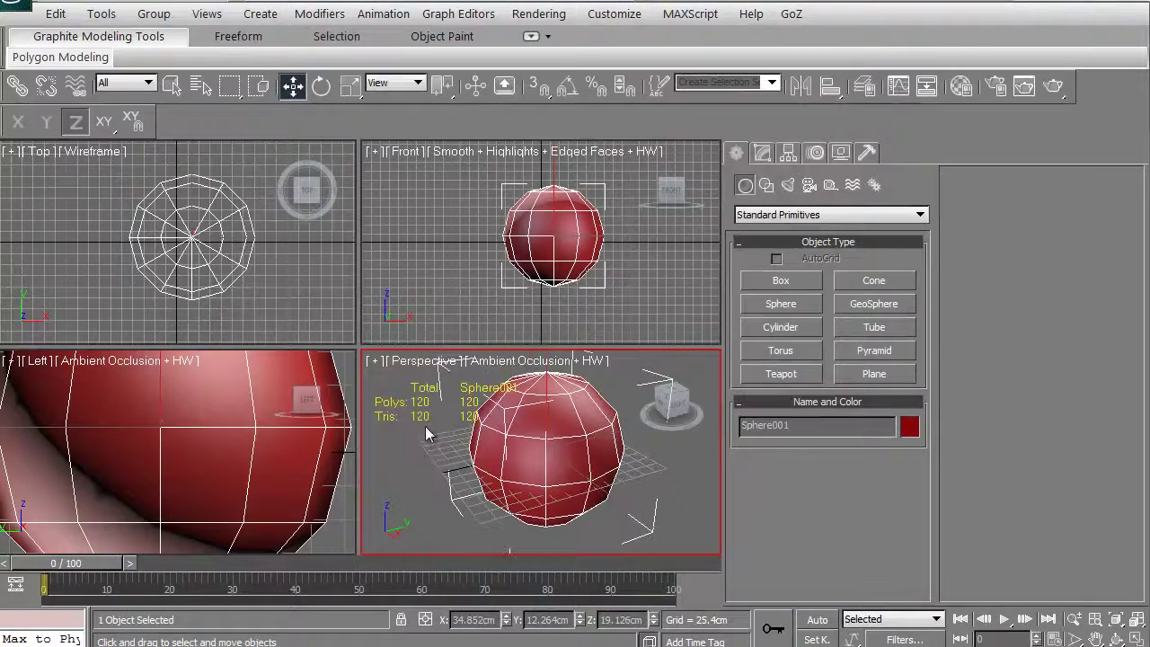
# Step: Clear the selection and enable Show Statistics in Active View for the Front viewport in the viewport configuration
pyautogui.click(431, 296)
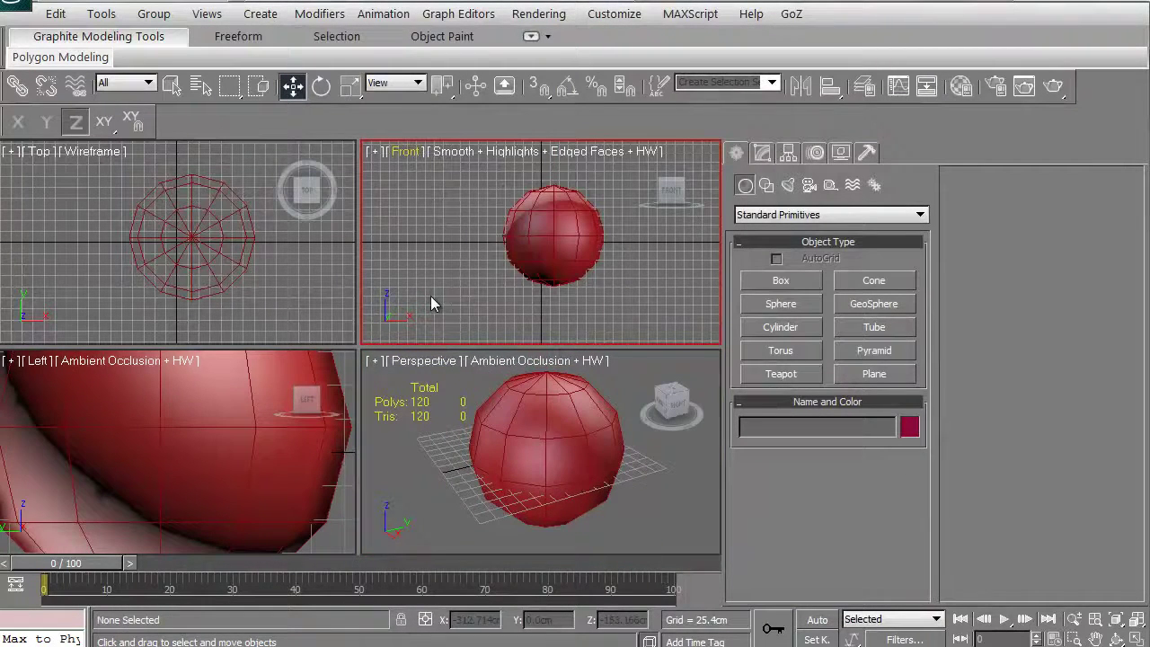
pyautogui.moveTo(431, 295); pyautogui.dragTo(434, 274, button='middle')
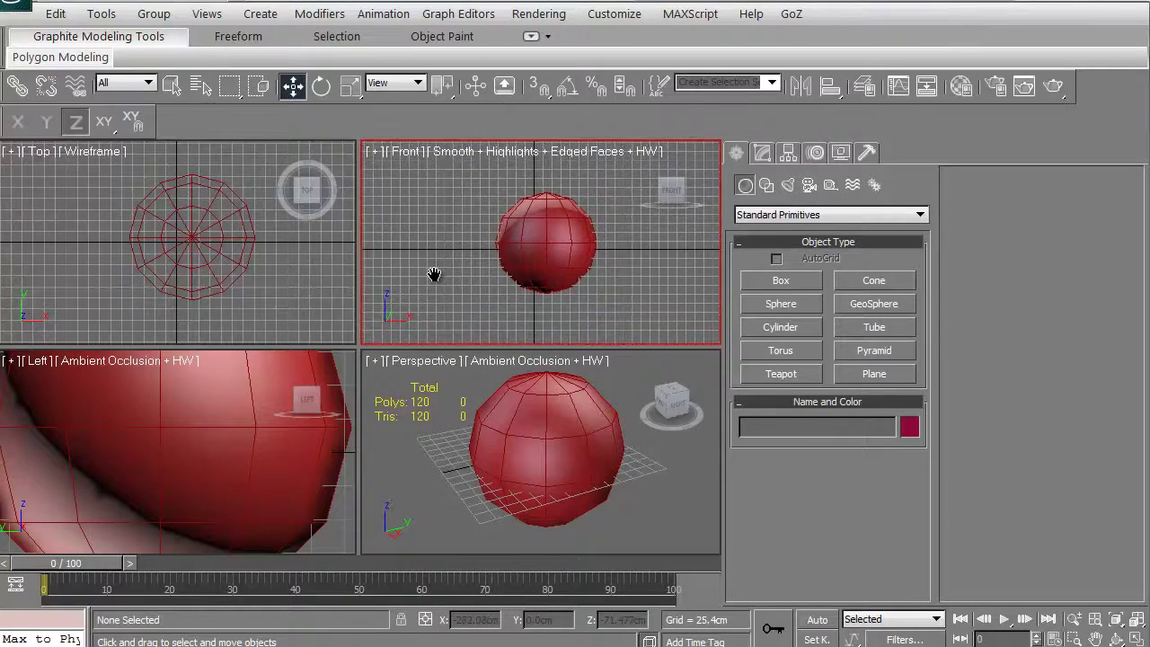
pyautogui.click(374, 152)
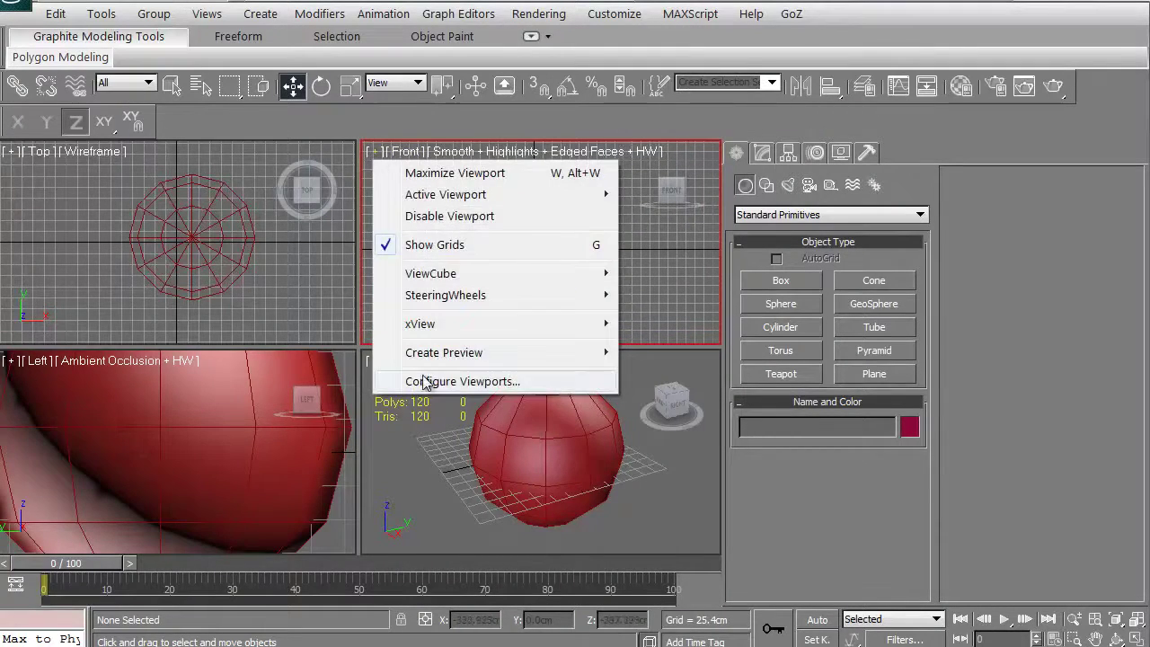
pyautogui.click(491, 380)
pyautogui.click(409, 397)
pyautogui.click(780, 577)
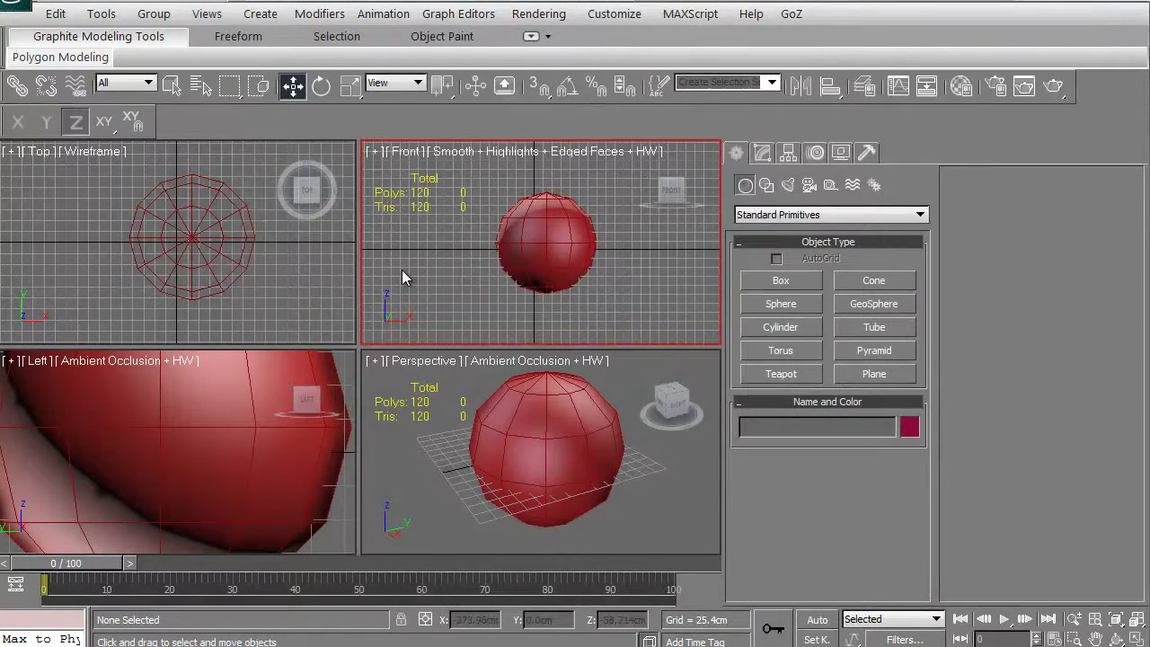
# Step: Maximize the Perspective viewport and select the sphere in it
pyautogui.click(387, 369)
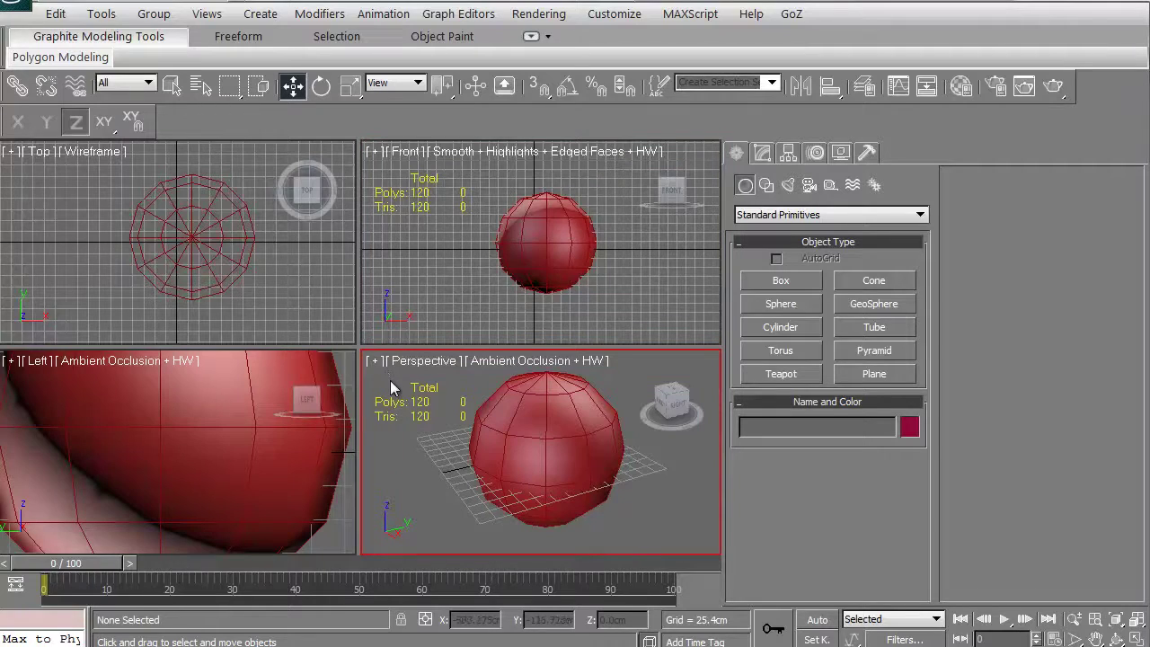
pyautogui.hotkey('alt', 'w')
pyautogui.moveTo(186, 345)
pyautogui.mouseDown(button='middle')
pyautogui.moveTo(199, 355)
pyautogui.moveTo(171, 350)
pyautogui.mouseUp(button='middle')
pyautogui.click(331, 287)
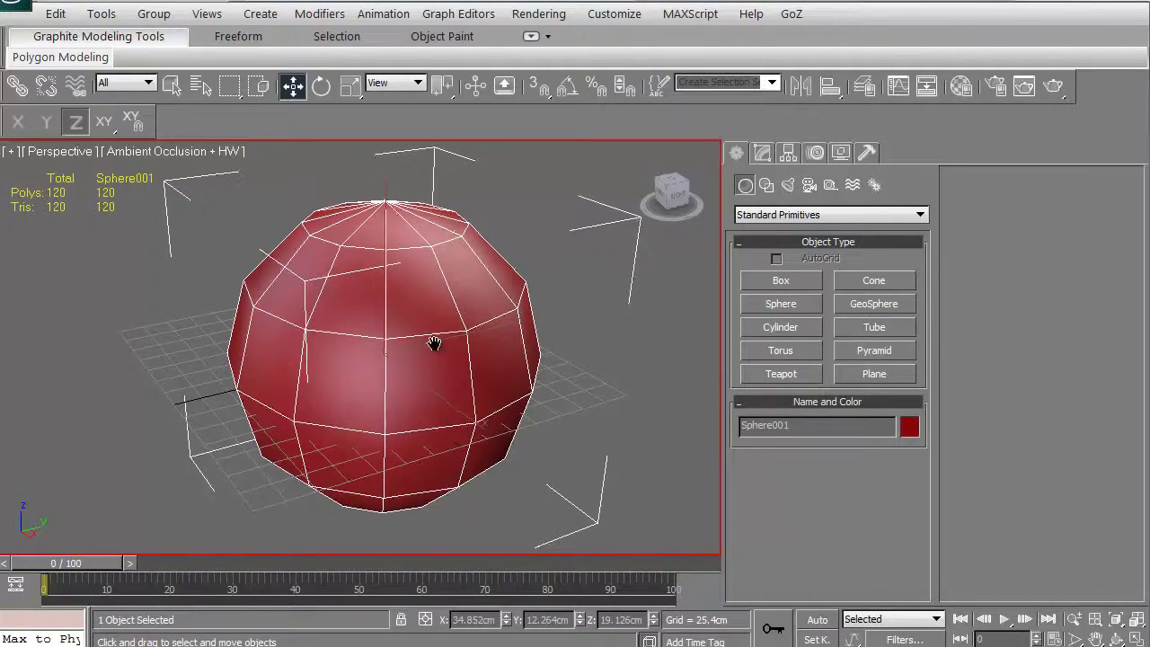
pyautogui.moveTo(437, 369)
pyautogui.mouseDown(button='middle')
pyautogui.moveTo(349, 366)
pyautogui.moveTo(452, 369)
pyautogui.mouseUp(button='middle')
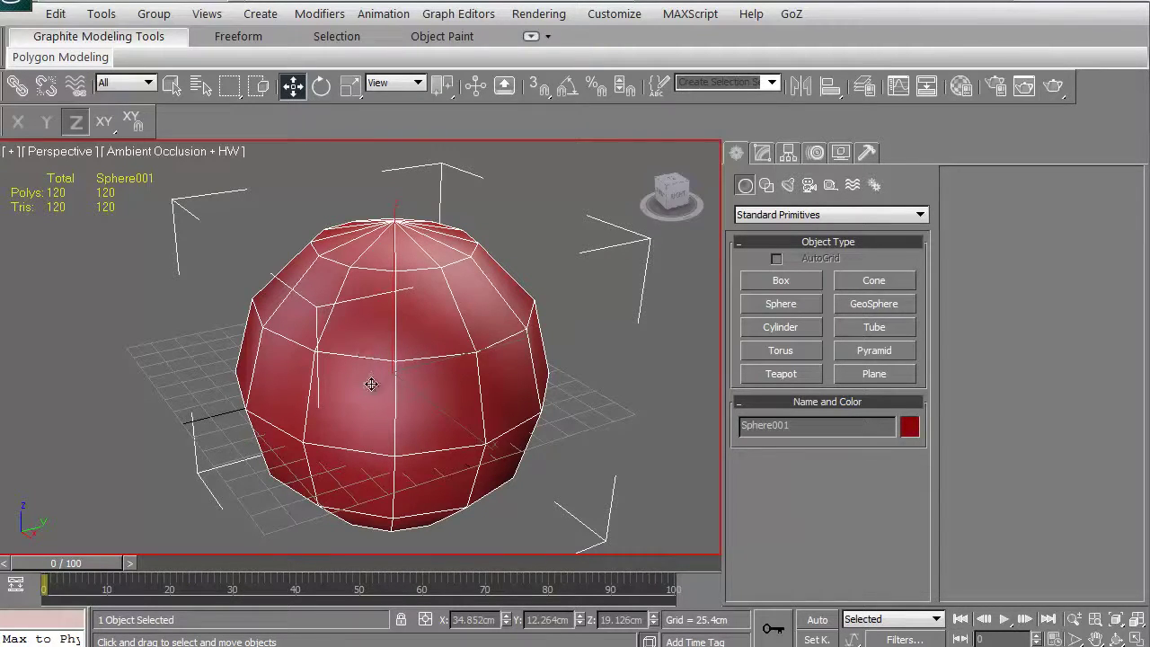
pyautogui.keyDown('alt'); pyautogui.moveTo(320, 413); pyautogui.dragTo(344, 316, button='middle'); pyautogui.keyUp('alt')
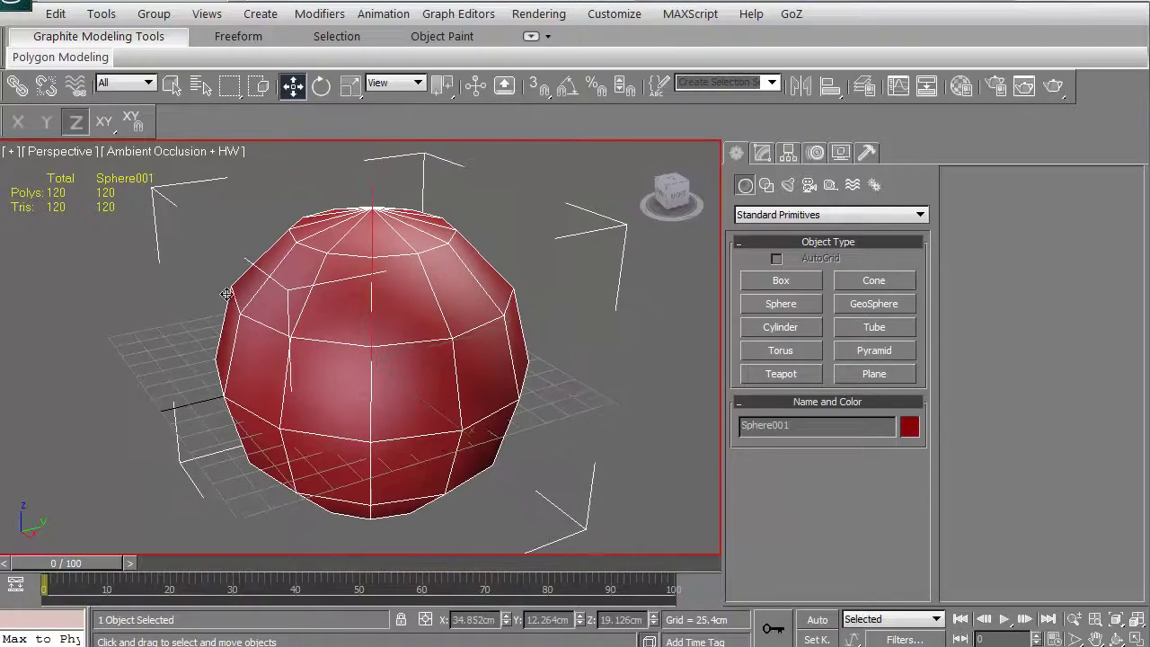
# Step: Turn off Show Statistics in Active View for the maximized Perspective viewport in the viewport configuration
pyautogui.click(11, 151)
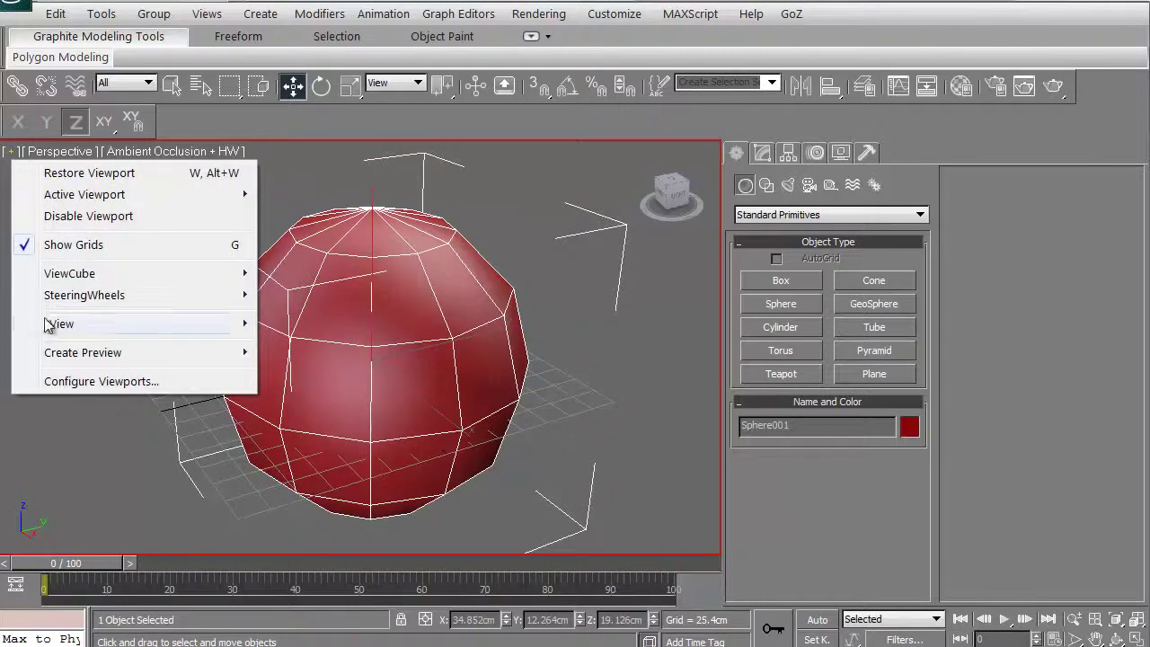
pyautogui.click(71, 381)
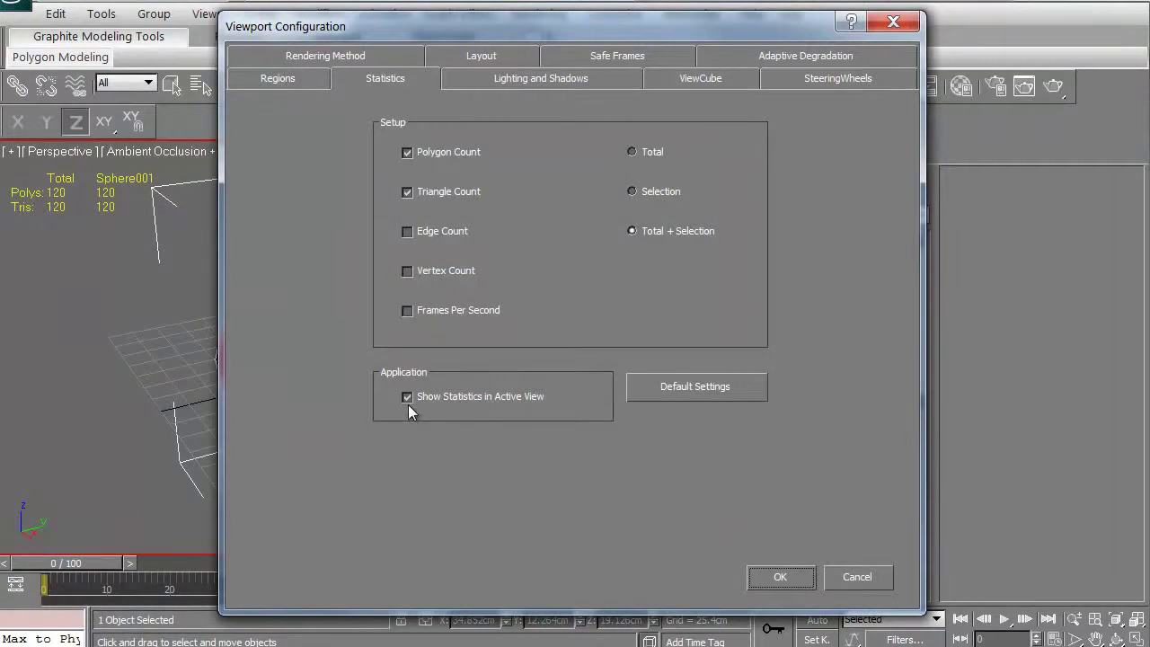
pyautogui.click(407, 396)
pyautogui.click(778, 577)
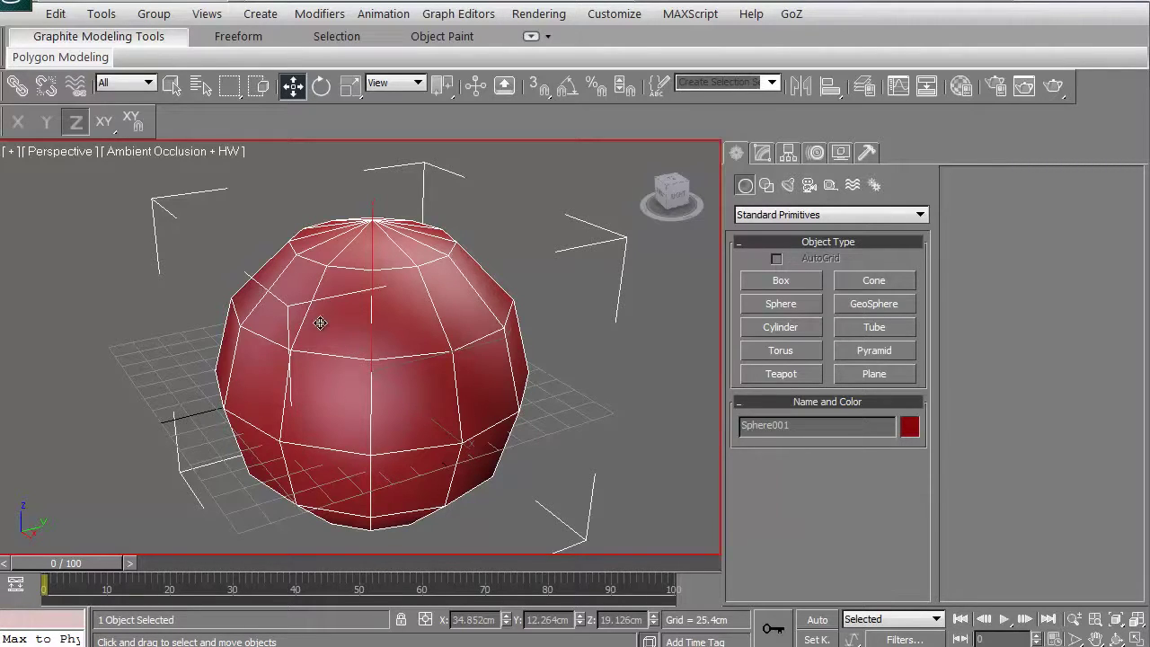
pyautogui.moveTo(315, 351)
pyautogui.mouseDown(button='middle')
pyautogui.moveTo(303, 332)
pyautogui.moveTo(313, 344)
pyautogui.mouseUp(button='middle')
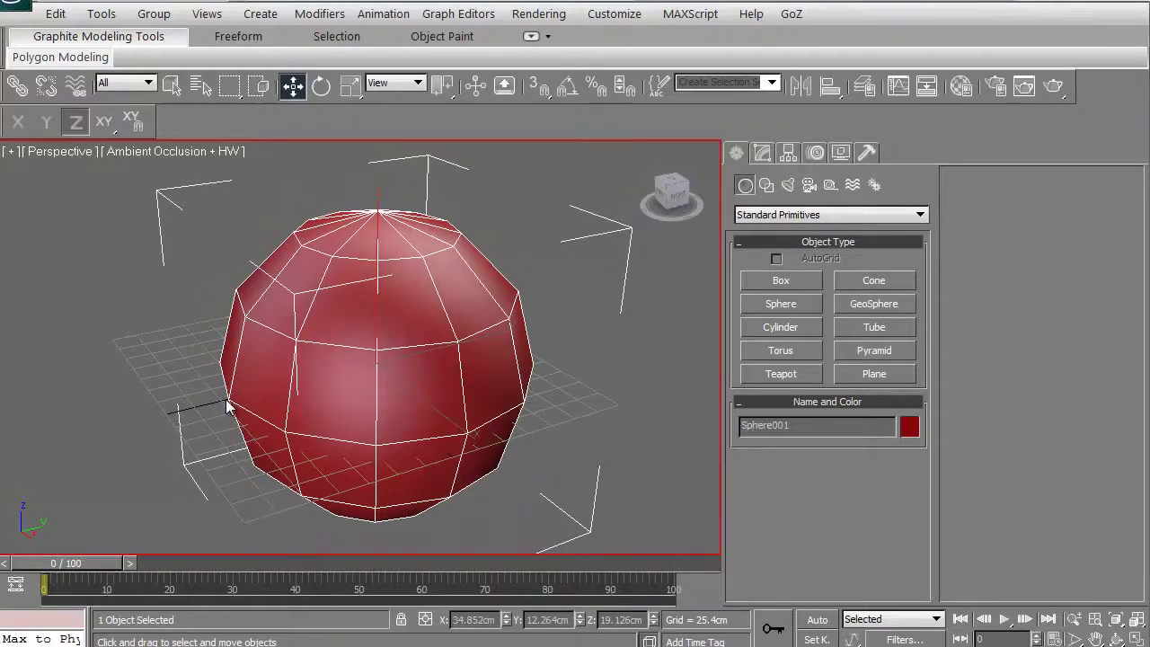
pyautogui.moveTo(225, 437); pyautogui.dragTo(231, 427, button='middle')
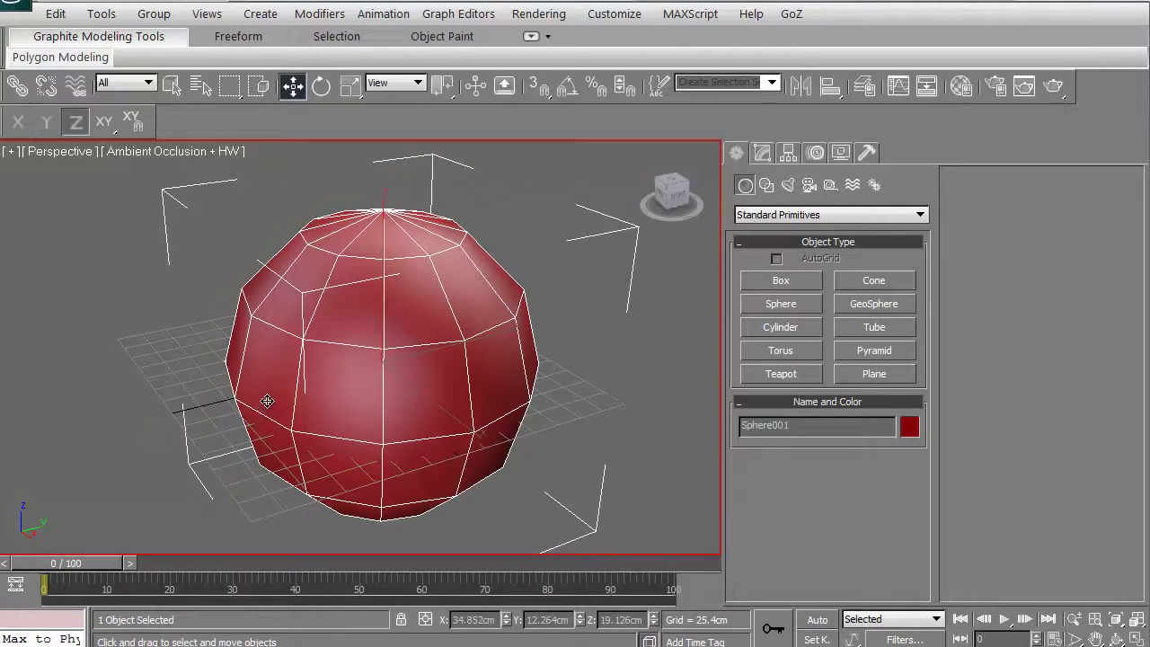
# Step: Change the selected sphere's object color to dark blue from the 3ds Max palette
pyautogui.click(213, 432)
pyautogui.click(260, 390)
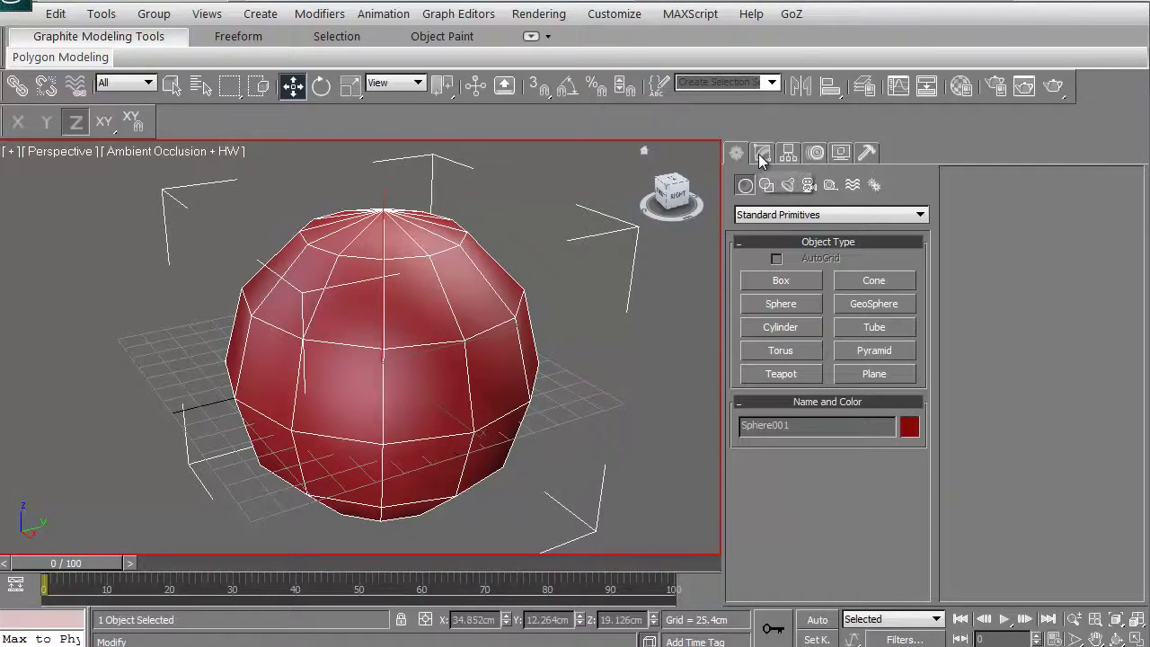
pyautogui.moveTo(290, 413); pyautogui.dragTo(308, 352, button='middle')
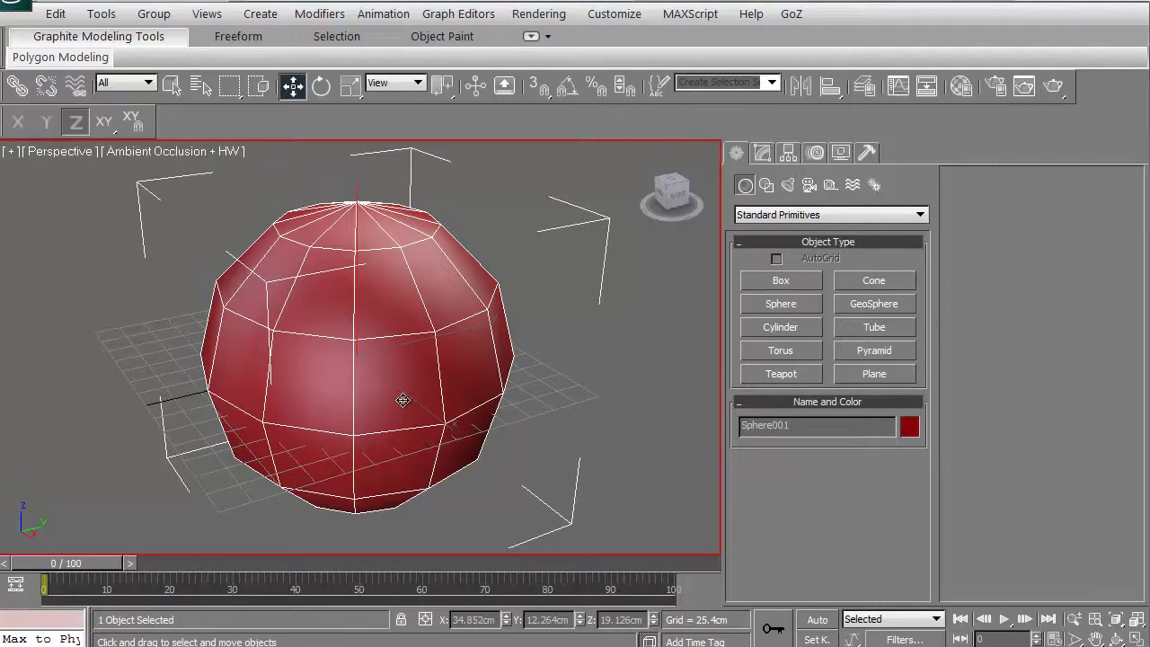
pyautogui.click(909, 428)
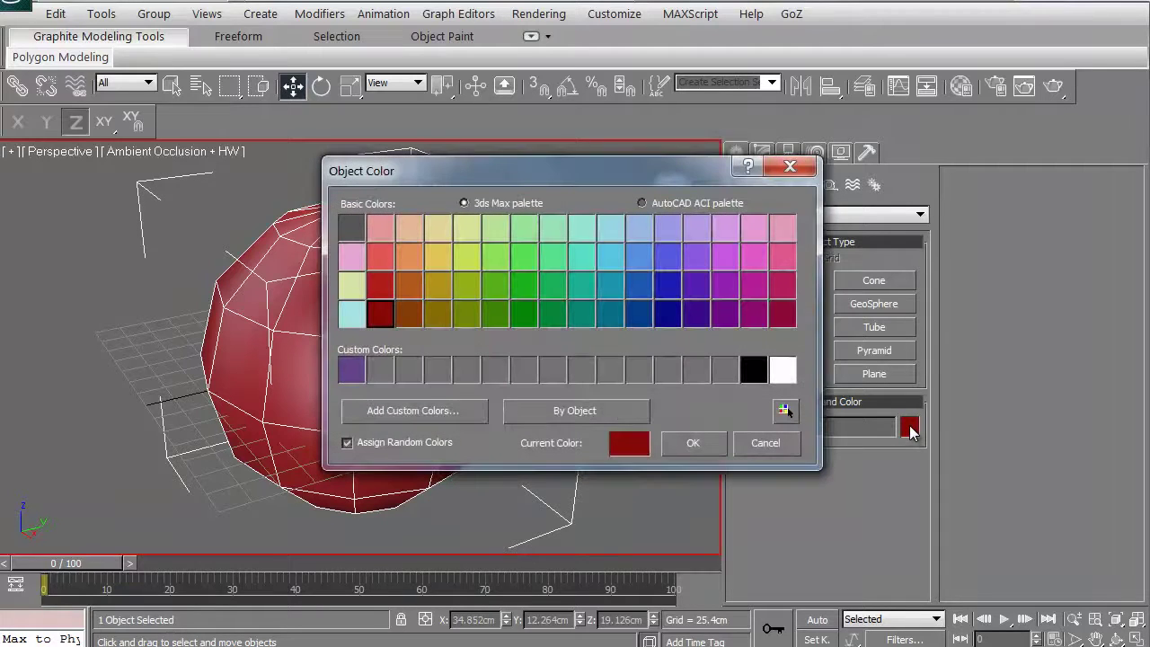
pyautogui.click(668, 313)
pyautogui.click(572, 311)
pyautogui.click(409, 314)
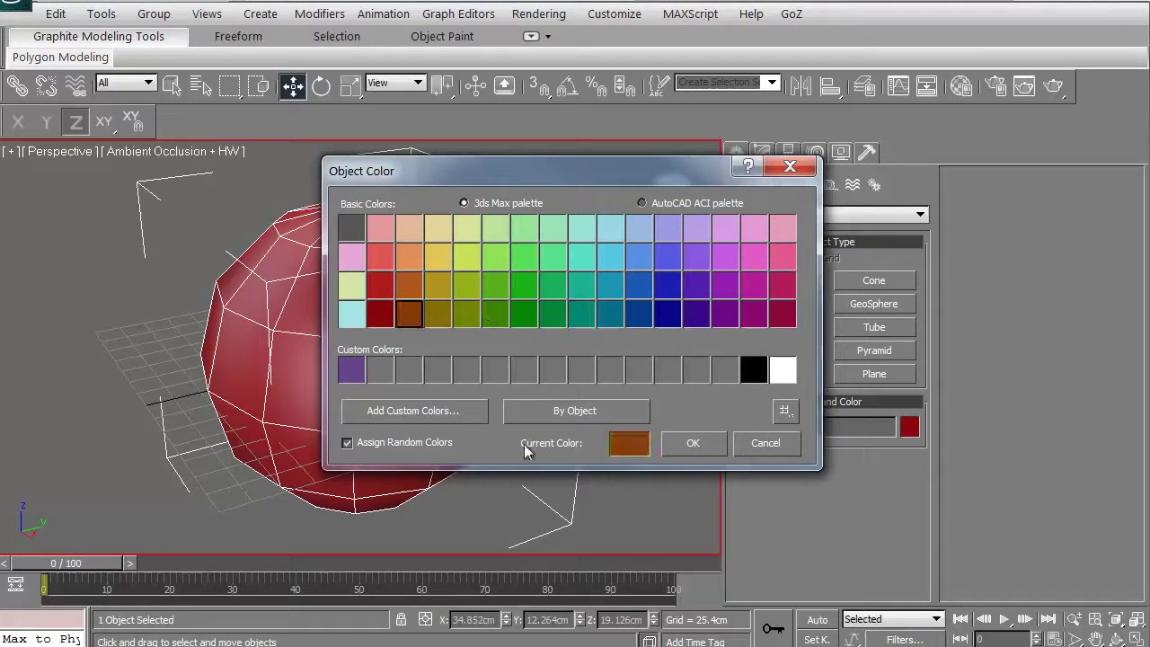
pyautogui.click(667, 313)
pyautogui.click(693, 442)
# Step: Switch the Perspective viewport to wireframe display and back to shaded display
pyautogui.moveTo(428, 379); pyautogui.dragTo(422, 380, button='middle')
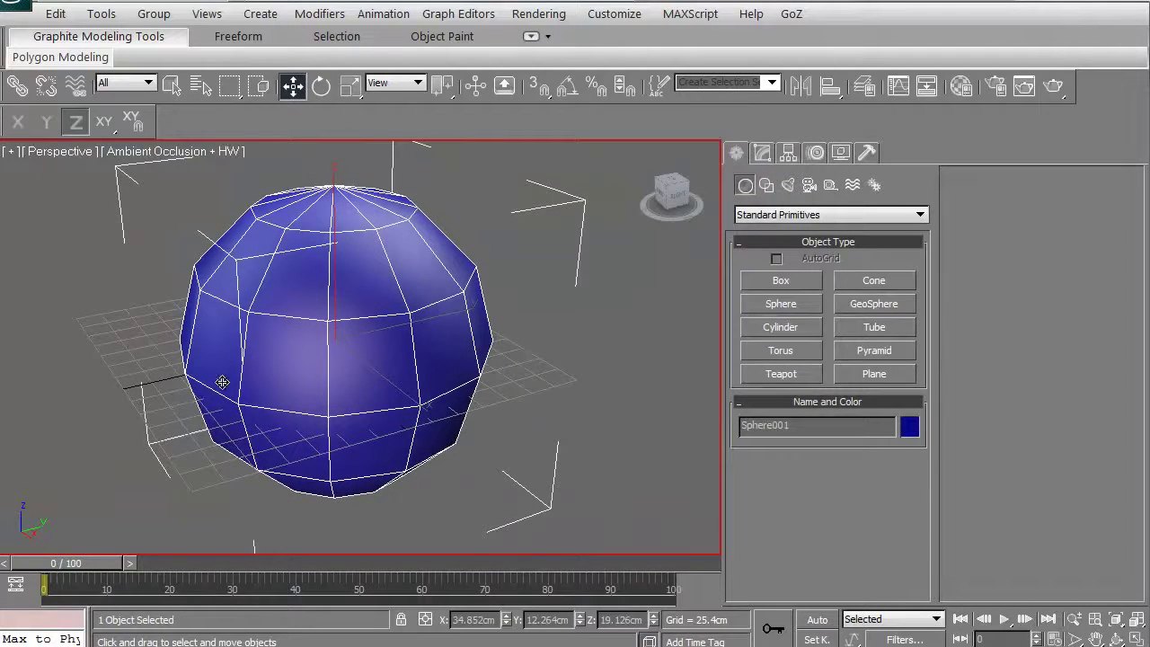
pyautogui.press('F3')
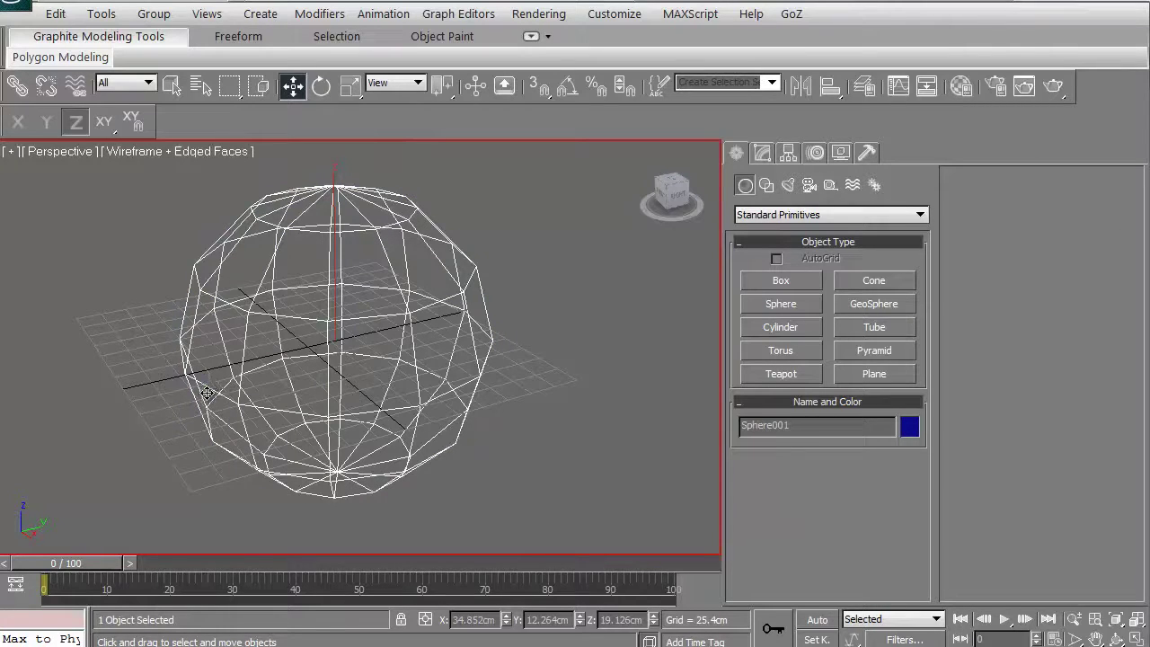
pyautogui.press('F3')
# Step: Deselect the sphere and toggle Edged Faces off and on repeatedly to compare the shading, leaving it off
pyautogui.click(156, 403)
pyautogui.press('F4')
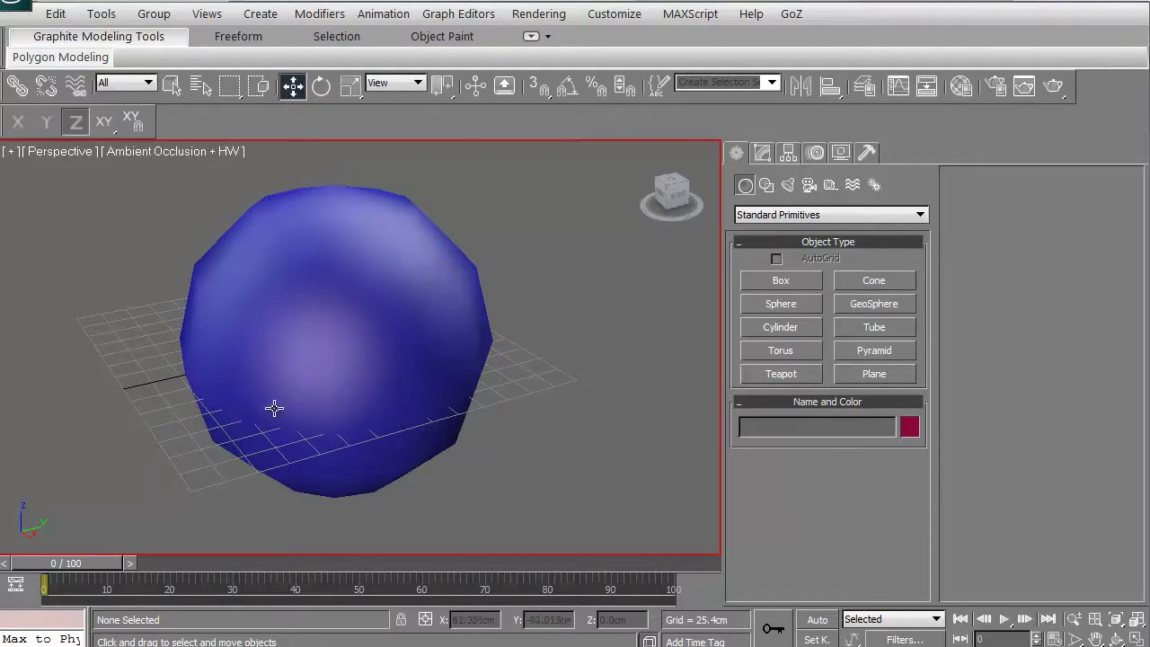
pyautogui.press('F4')
pyautogui.press('F4')
pyautogui.press('F4')
pyautogui.press('F4')
# Step: Hide the grid in the Perspective viewport and turn Edged Faces back on
pyautogui.moveTo(211, 339); pyautogui.dragTo(206, 388, button='middle')
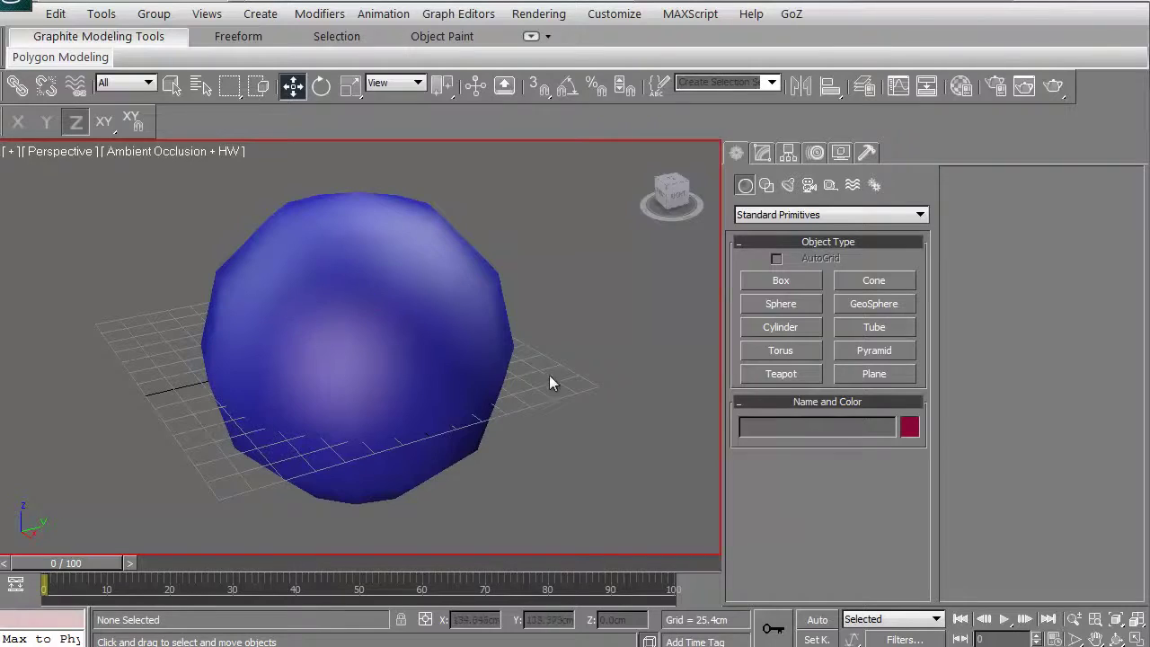
pyautogui.press('g')
pyautogui.moveTo(266, 380)
pyautogui.mouseDown(button='middle')
pyautogui.moveTo(228, 357)
pyautogui.moveTo(282, 374)
pyautogui.mouseUp(button='middle')
pyautogui.press('F4')
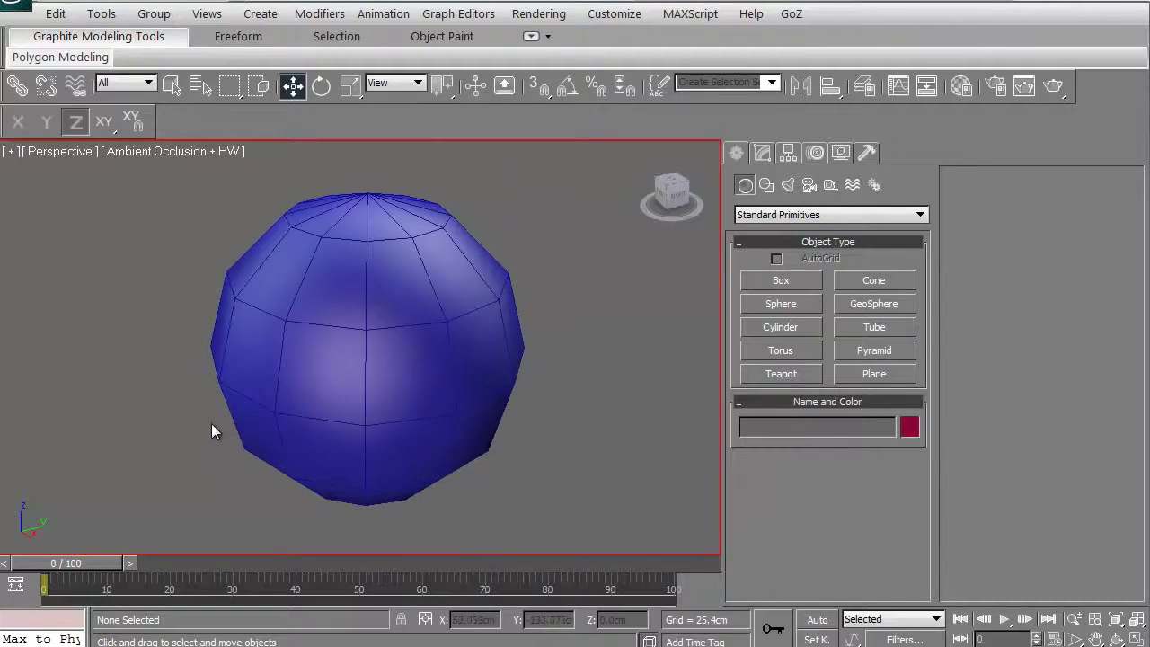
# Step: Select and deselect the blue sphere several times to compare its selected and unselected edge display
pyautogui.click(305, 423)
pyautogui.moveTo(305, 423); pyautogui.dragTo(306, 401, button='middle')
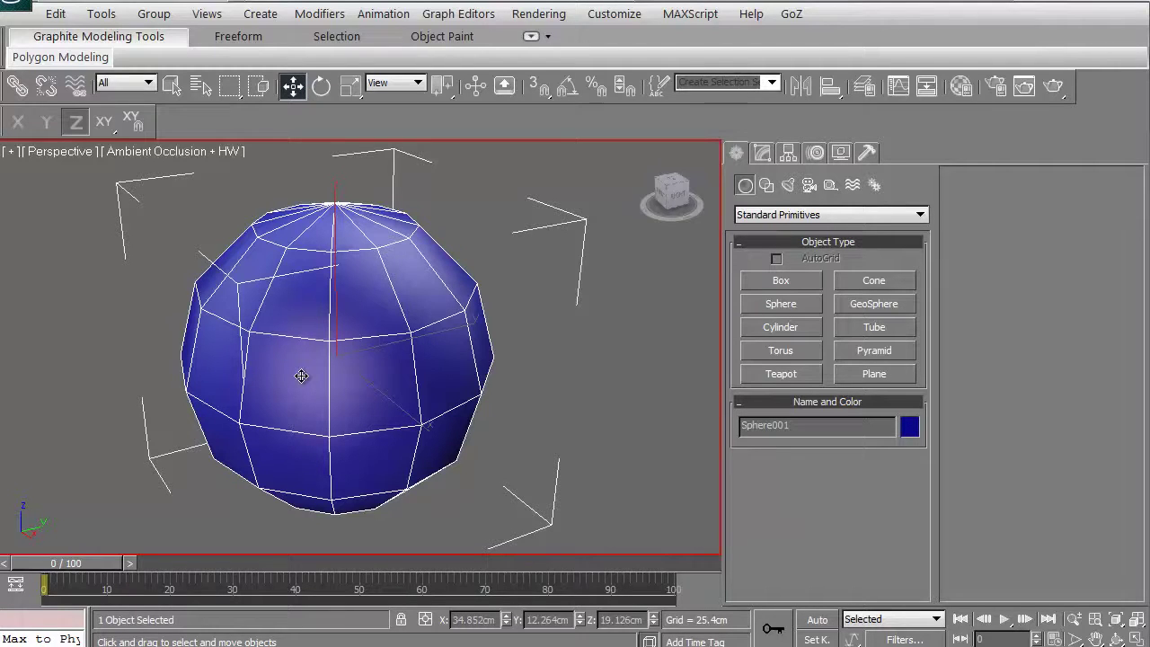
pyautogui.keyDown('alt'); pyautogui.moveTo(303, 377); pyautogui.dragTo(318, 383, button='middle'); pyautogui.keyUp('alt')
pyautogui.hotkey('ctrl', 'd')
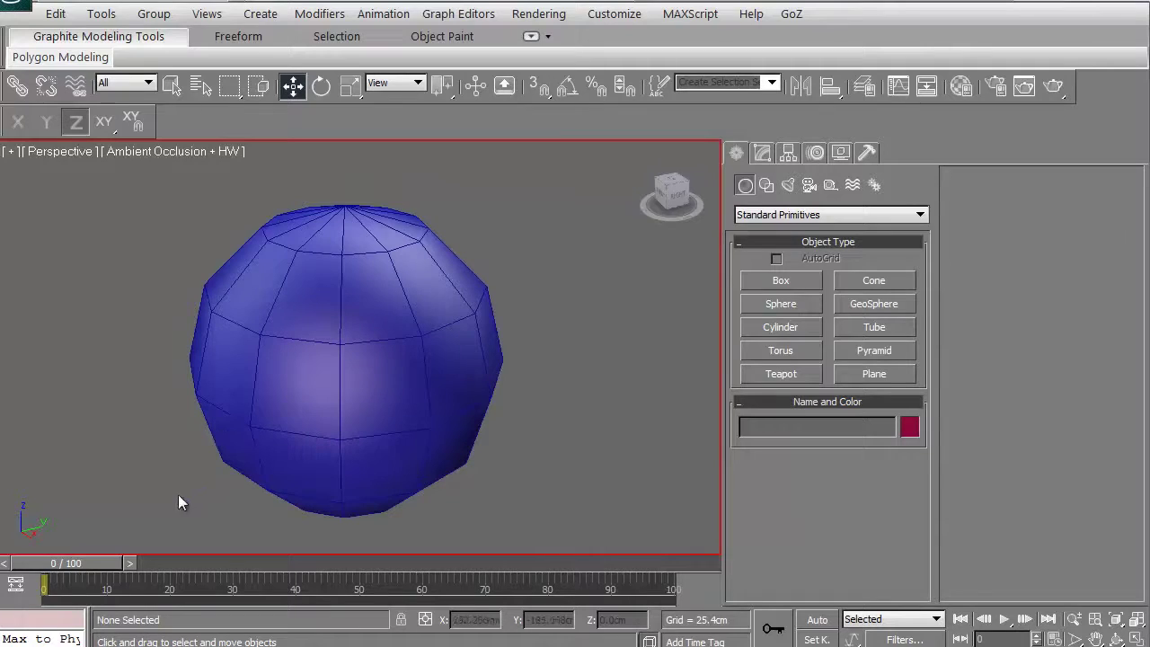
pyautogui.click(239, 366)
pyautogui.click(72, 490)
pyautogui.click(315, 384)
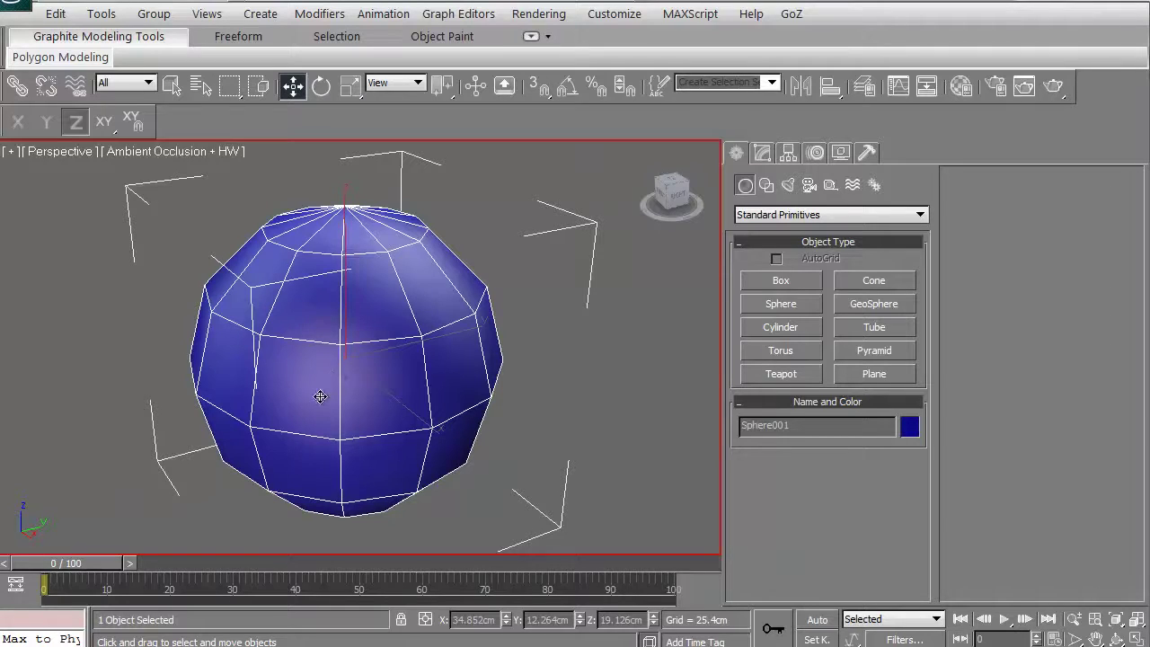
pyautogui.click(241, 477)
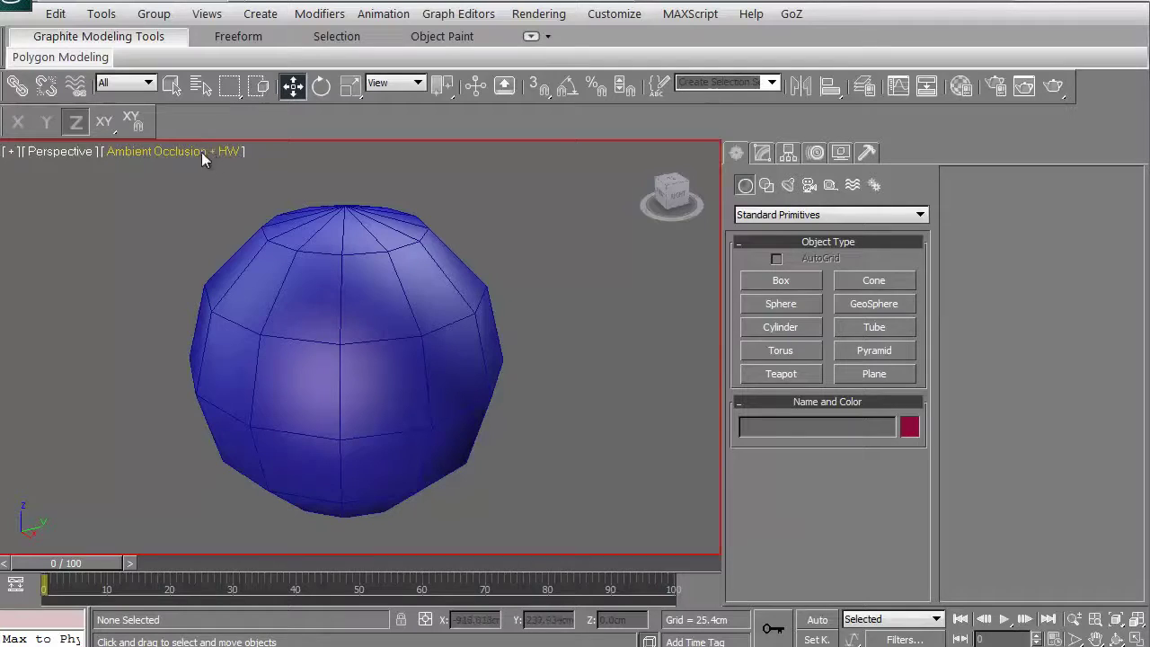
# Step: Review the Statistics, Layout and Rendering Method settings in the viewport configuration, and close it without changing any options
pyautogui.click(11, 150)
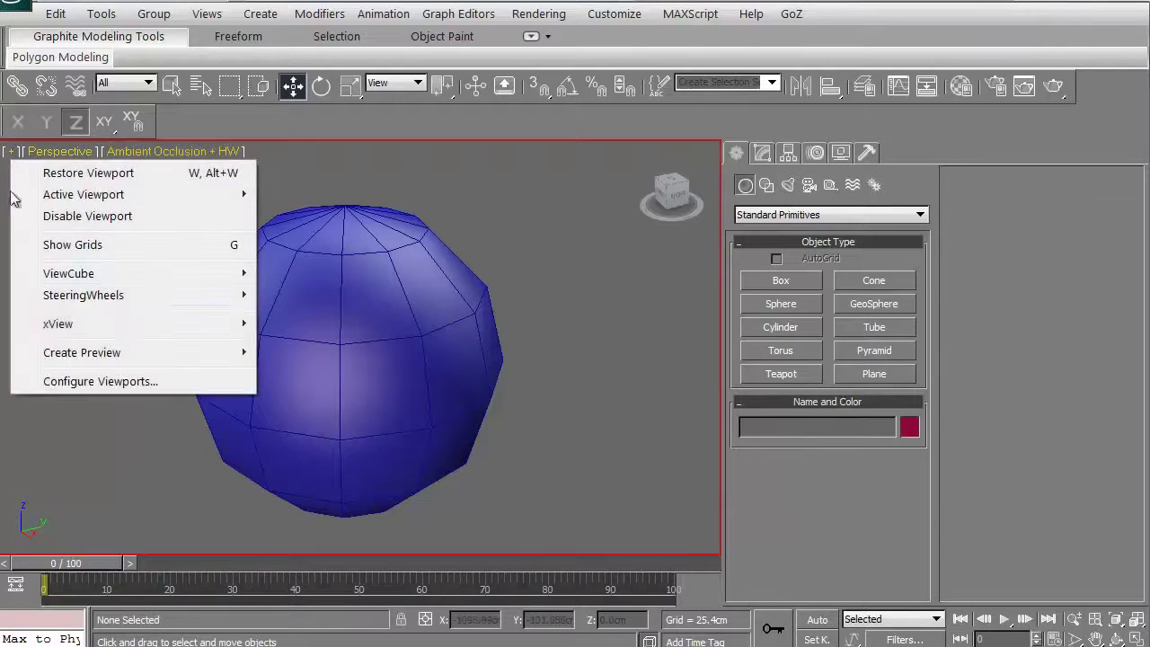
pyautogui.click(49, 381)
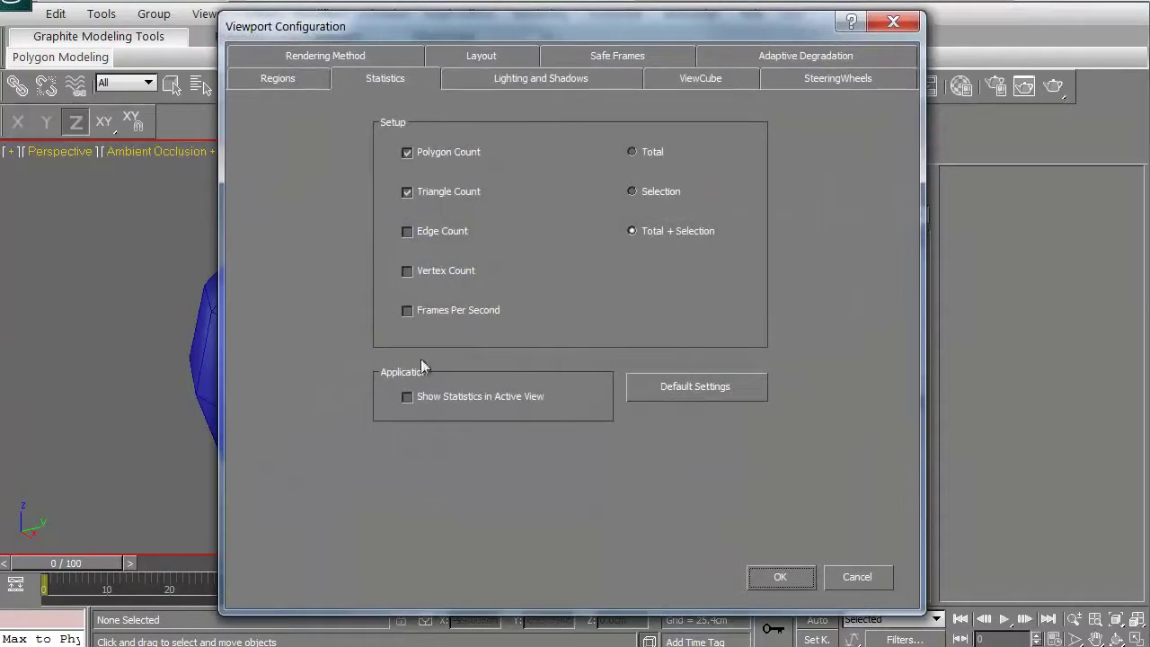
pyautogui.click(459, 57)
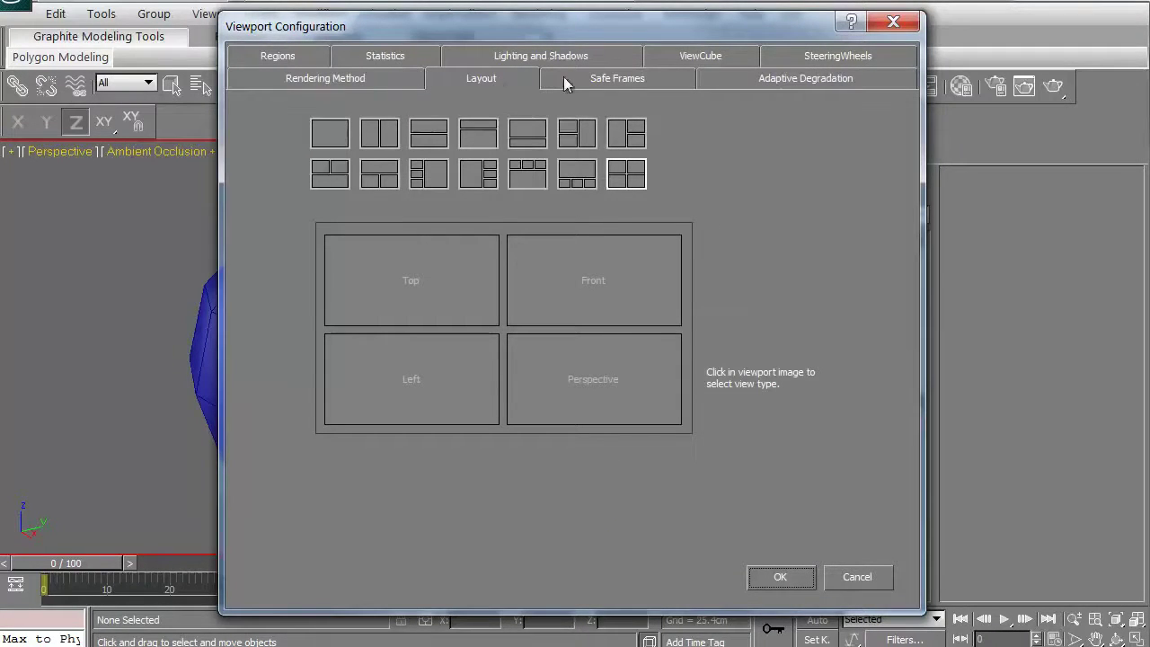
pyautogui.click(363, 80)
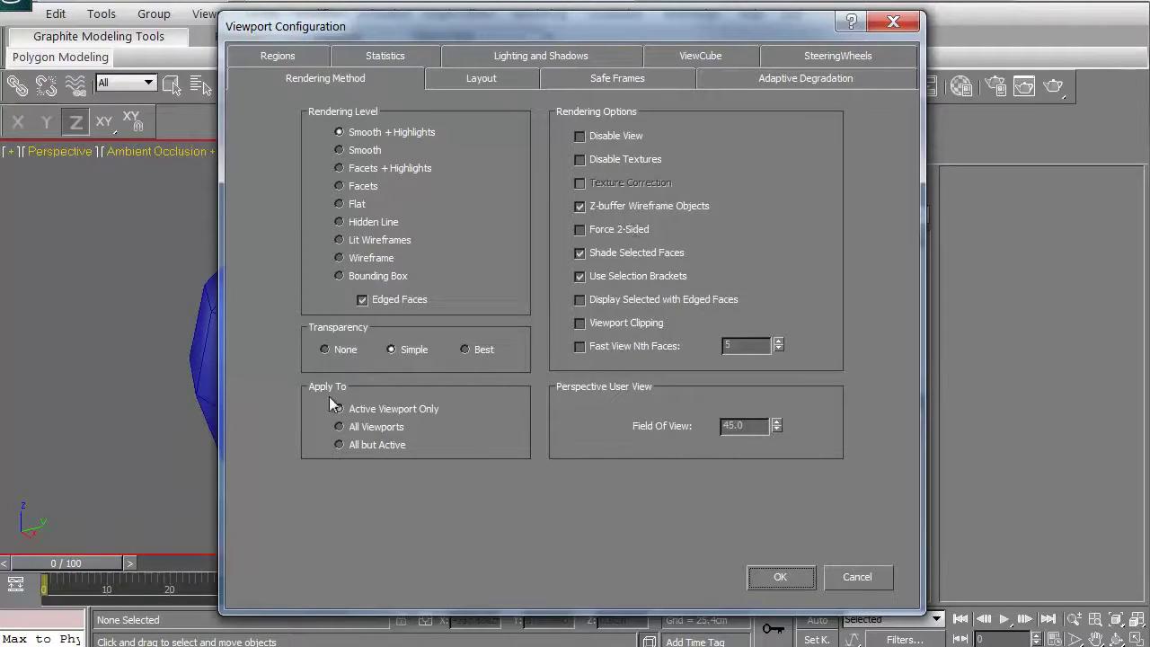
pyautogui.click(779, 578)
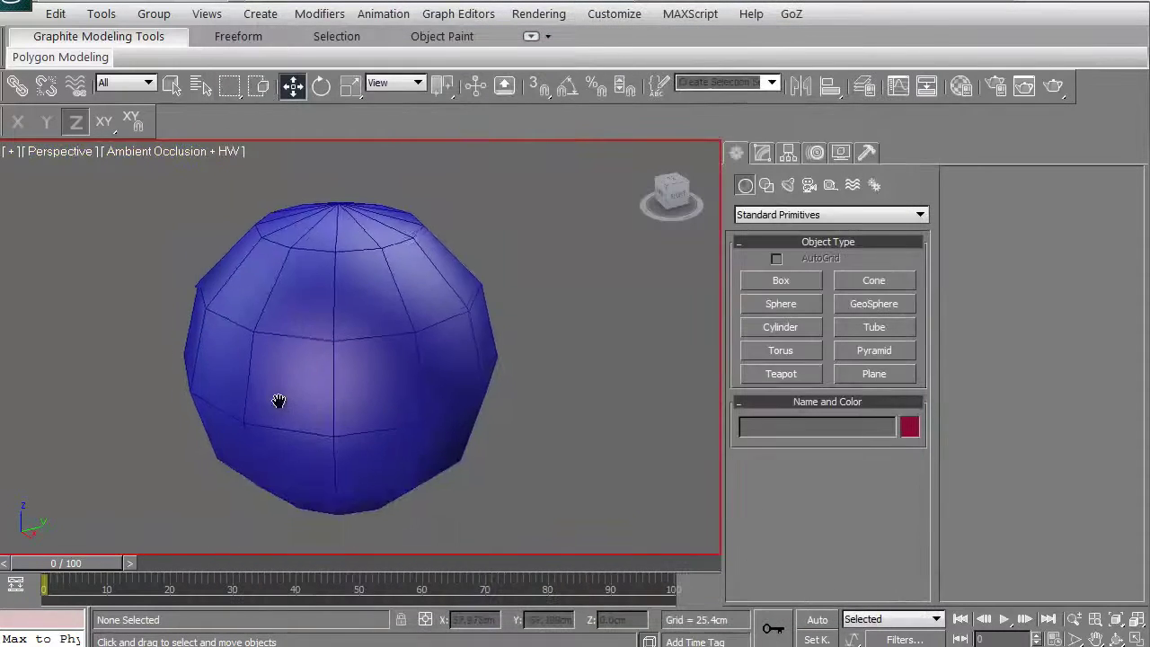
pyautogui.moveTo(278, 403); pyautogui.dragTo(291, 387, button='middle')
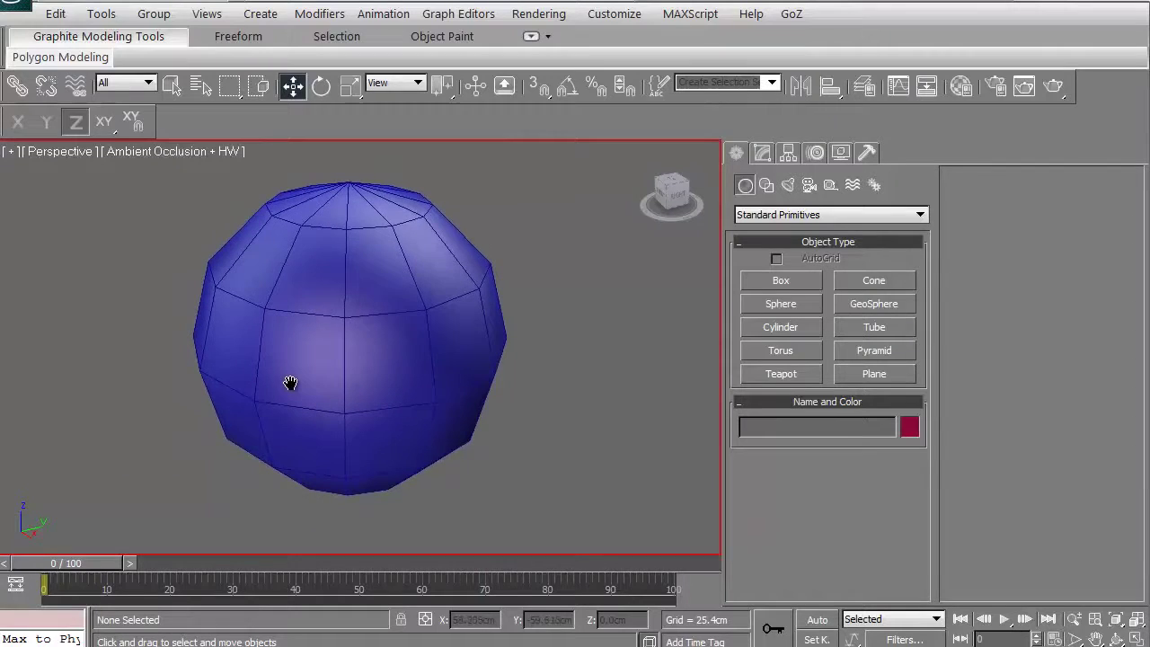
pyautogui.moveTo(266, 347); pyautogui.dragTo(275, 323, button='middle')
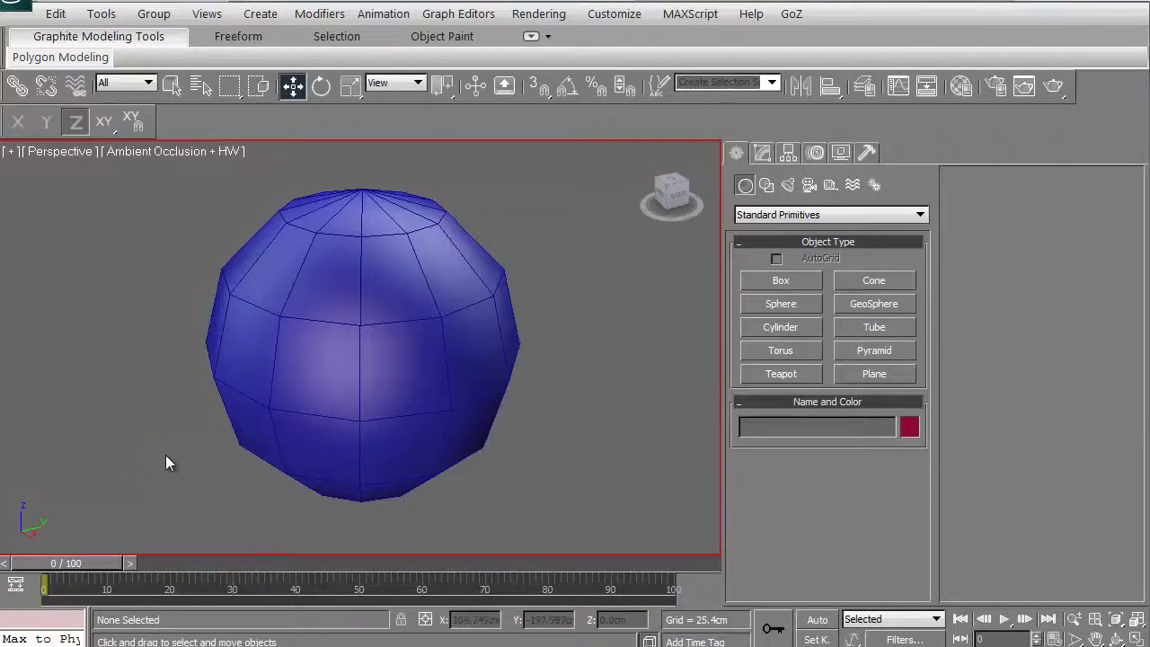